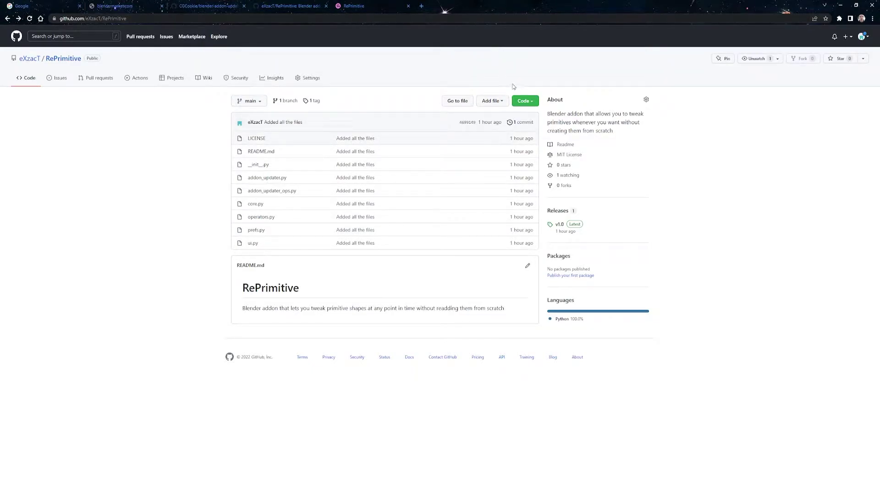
Look at the code download options of the RePrimitive repository
left_click(527, 101)
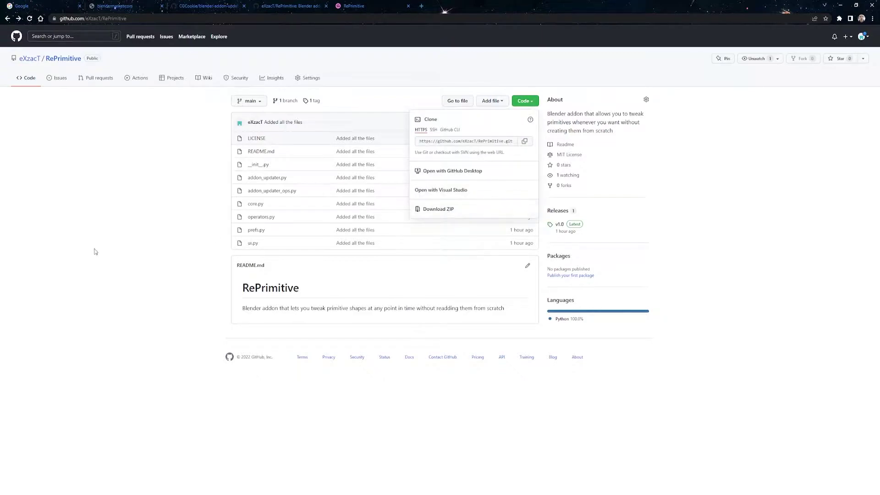
left_click(103, 249)
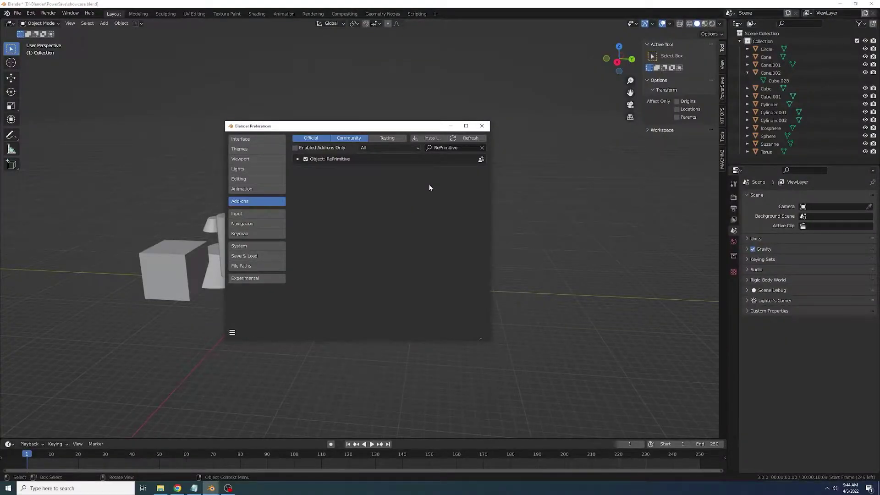
Switch to Blender, reopen the add-on preferences and install the RePrimitive add-on from RePrimitive.zip in D:\Blender\
left_click(482, 126)
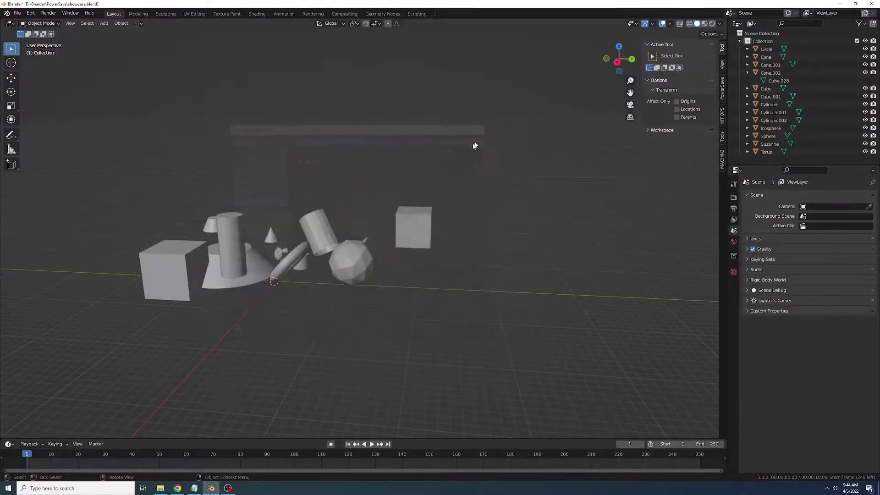
key("F4")
left_click(448, 151)
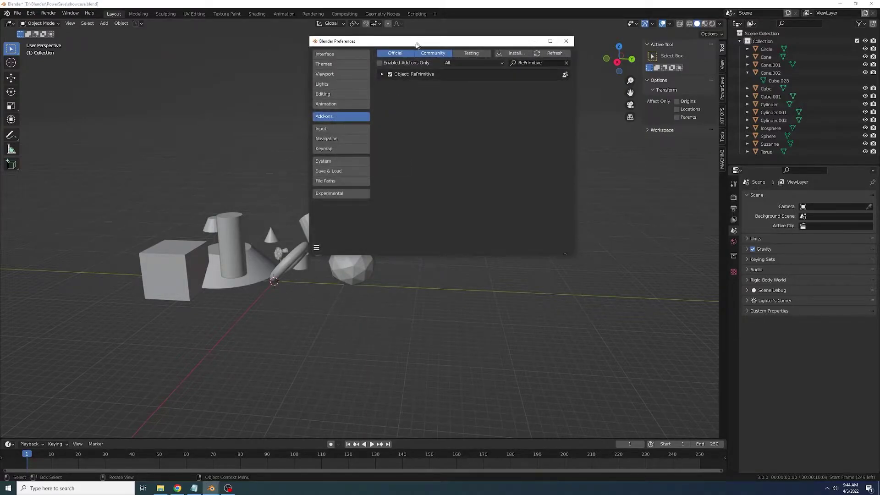
left_click_drag(417, 43, 330, 118)
left_click(428, 131)
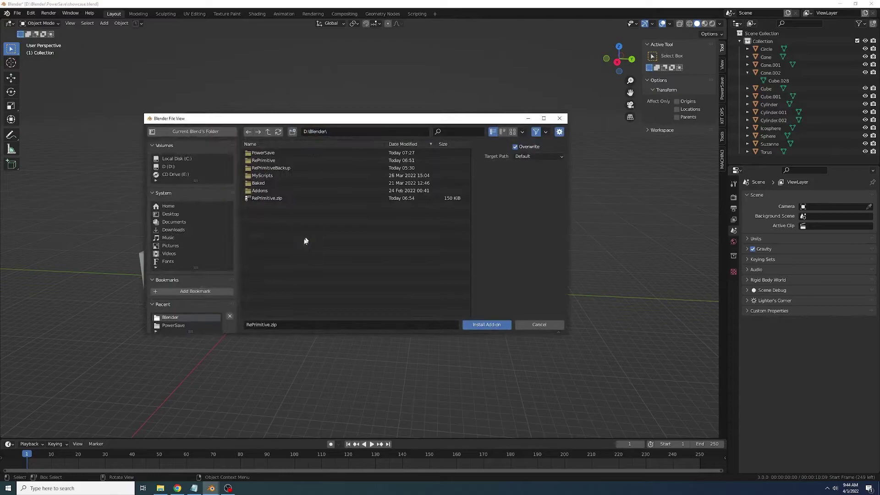
left_click(278, 199)
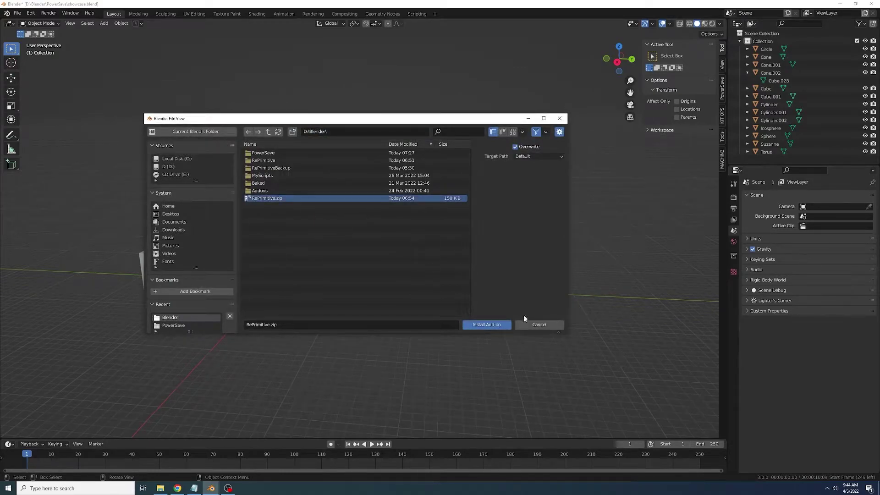
left_click(486, 324)
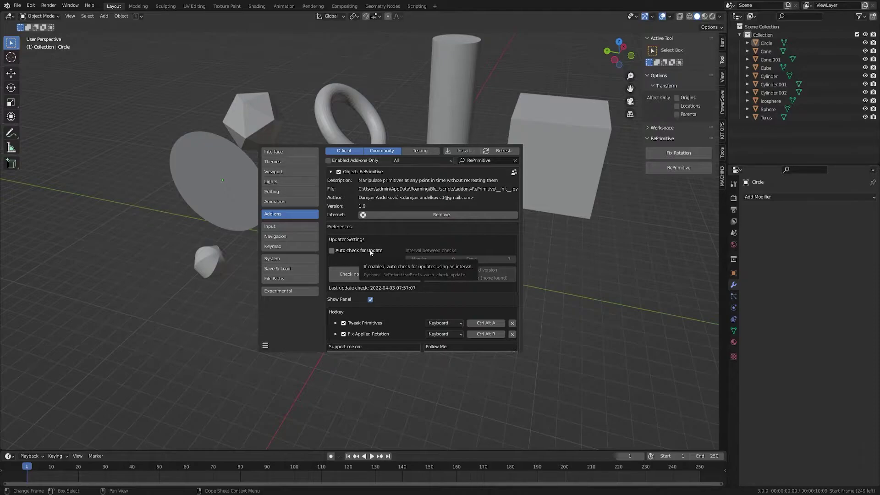
Check the RePrimitive add-on for updates and switch its Show Panel option off and back on
left_click(369, 274)
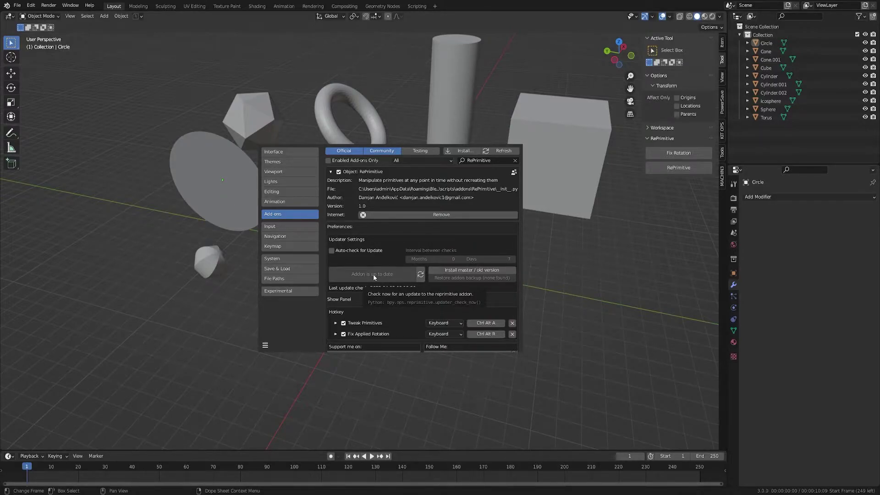
scroll(391, 297, "down", 3)
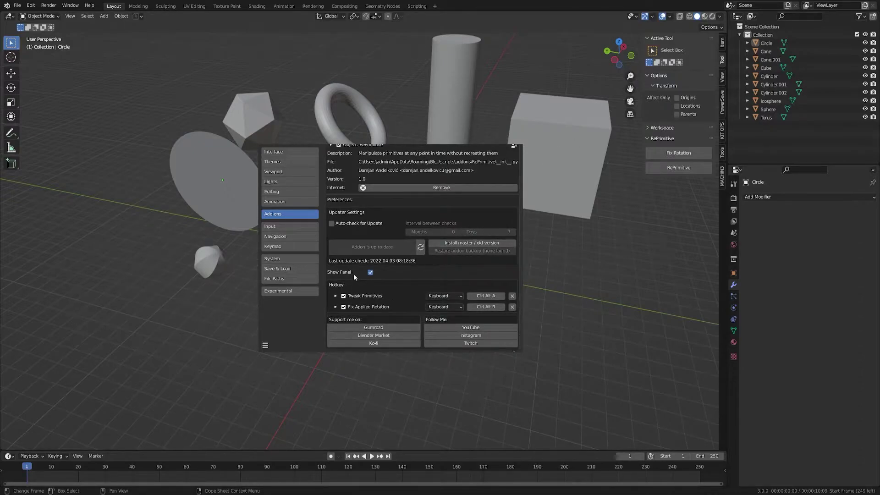
left_click(370, 273)
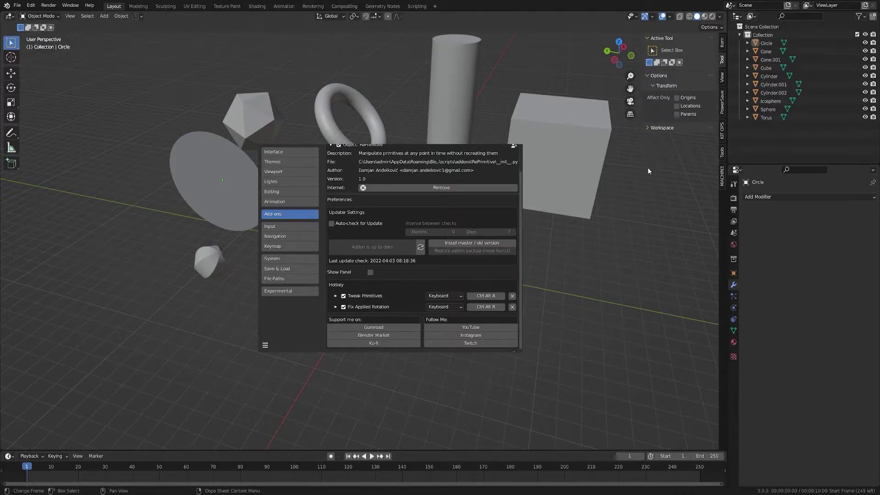
left_click(370, 272)
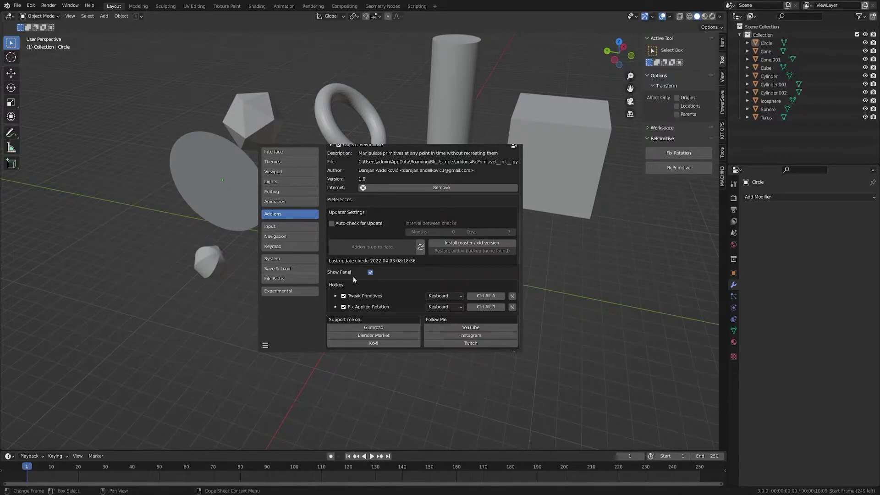
Reassign the Fix Applied Rotation hotkey to R and return to the add-on preferences
left_click(344, 307)
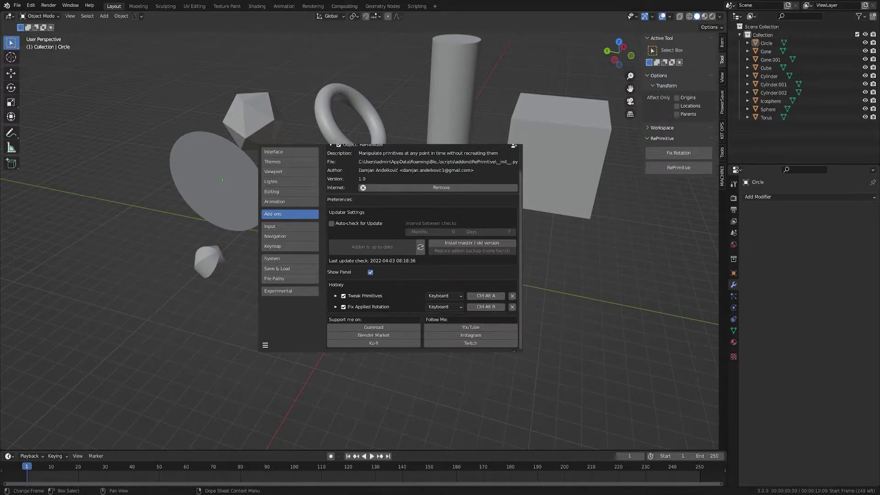
left_click(488, 308)
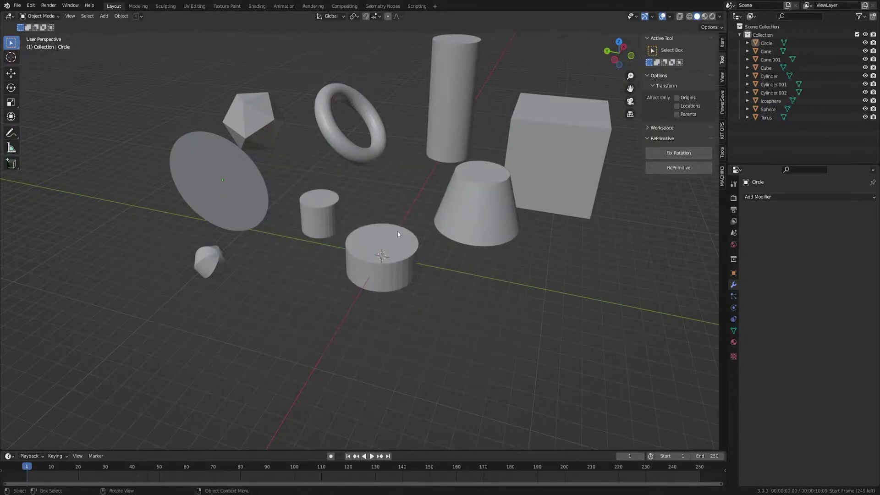
left_click(409, 257)
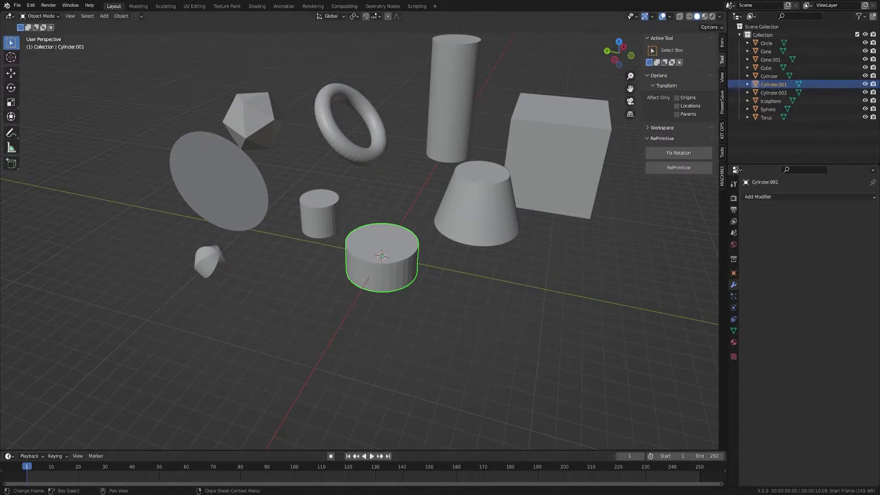
key("alt+Tab")
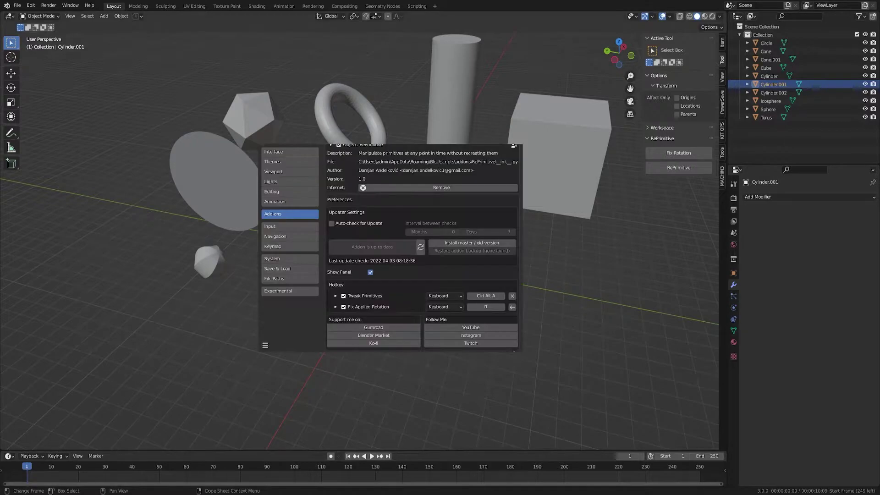
Turn off the add-on's Show Panel option and set the Fix Applied Rotation hotkey to Ctrl Alt R
left_click(370, 272)
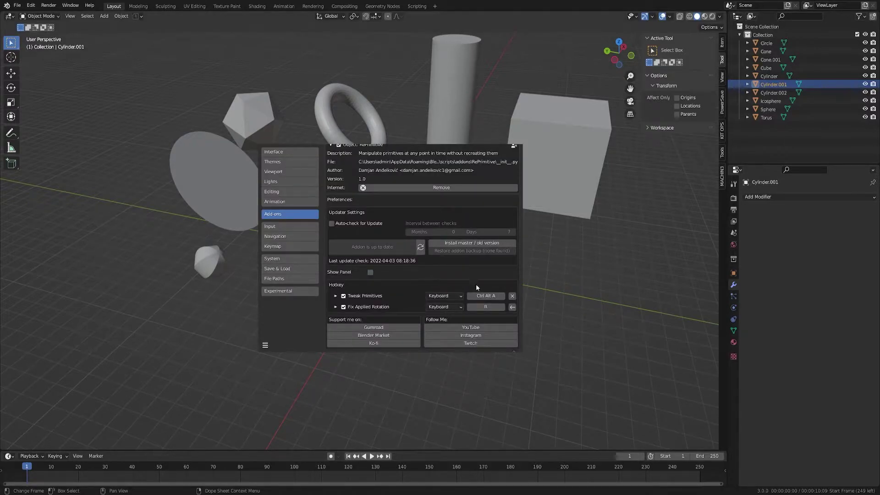
left_click(485, 306)
key("ctrl+alt+r")
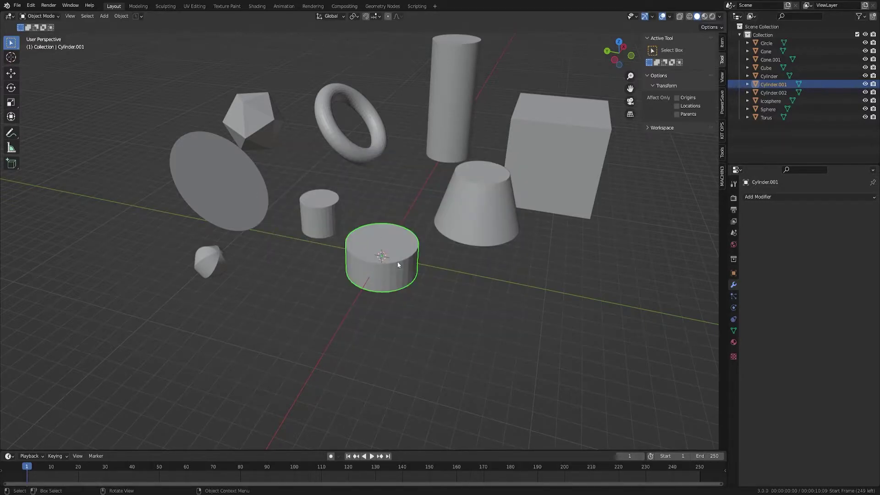
key("r")
key("r")
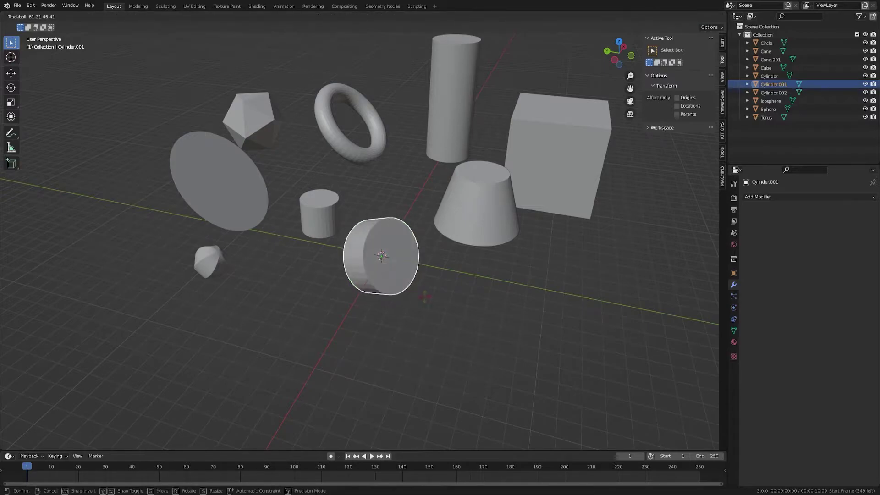
right_click(419, 292)
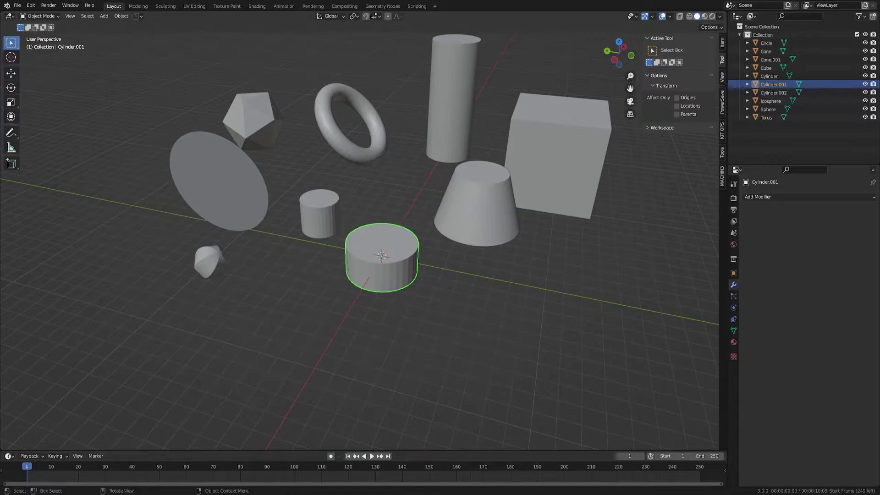
left_click(431, 288)
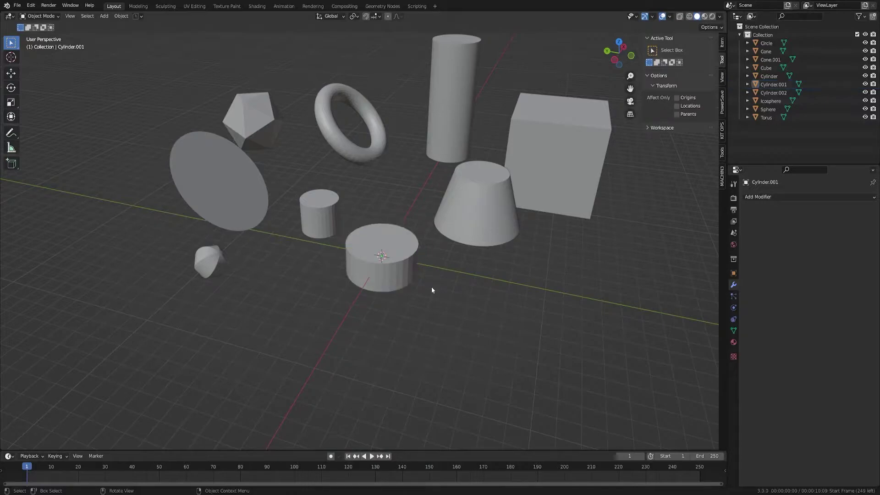
Delete the short, wide cylinder standing at the world origin
left_click(409, 272)
key("Delete")
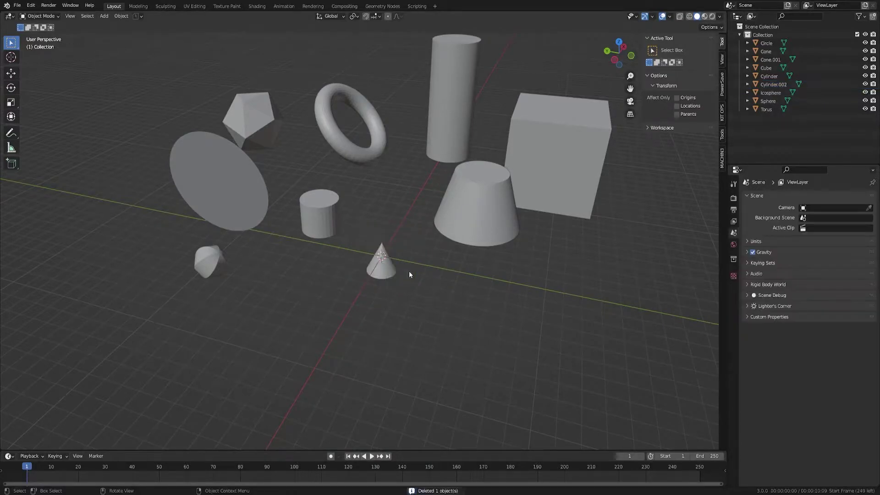
key("shift+a")
key("Escape")
Move the small cone at the world origin up about 6.89 m along the Z axis
left_click(385, 257)
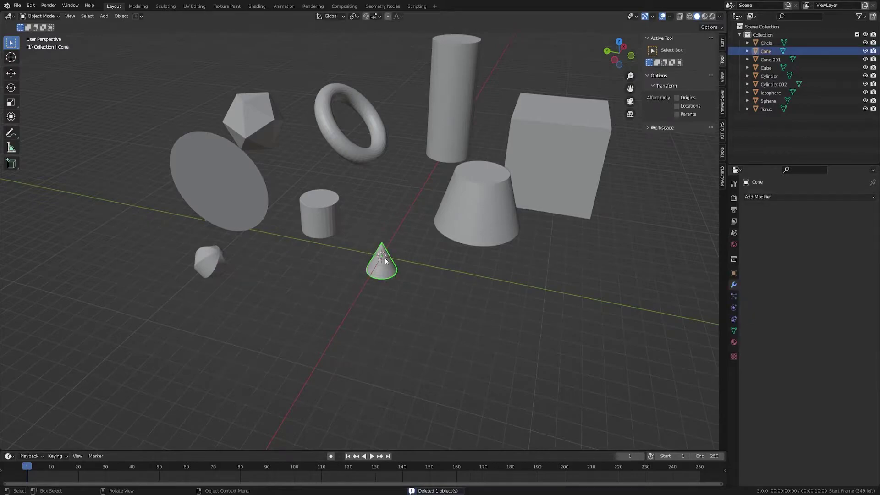
key("g")
key("z")
left_click(386, 152)
Add a cylinder mesh at the origin with 33 vertices, a radius of 1.52 m and a depth of 2.64 m
key("shift+a")
mouse_move(388, 240)
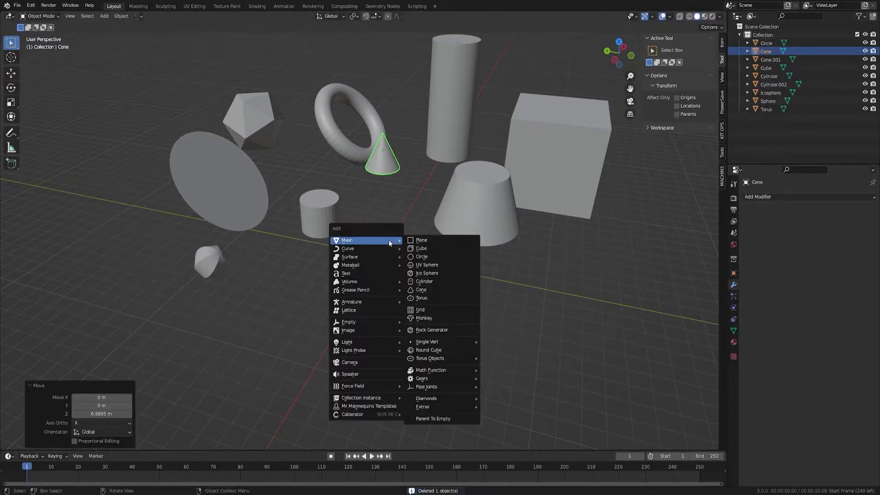
left_click(434, 282)
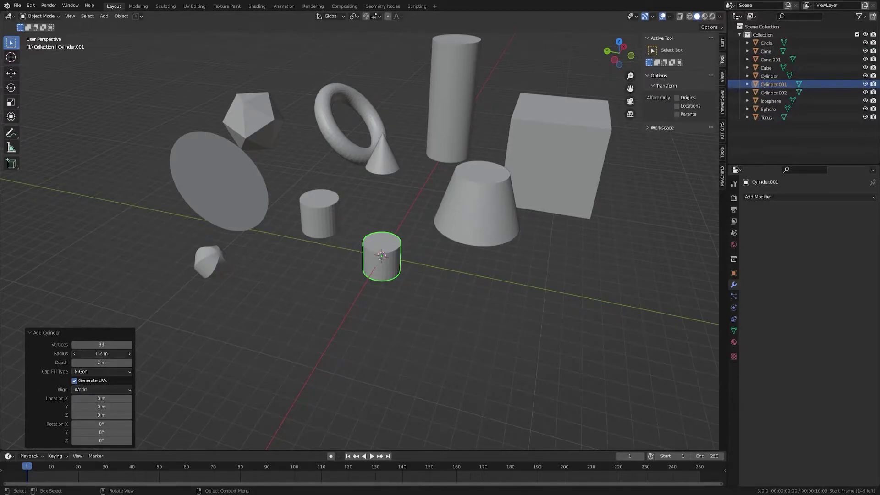
left_click_drag(104, 353, 129, 362)
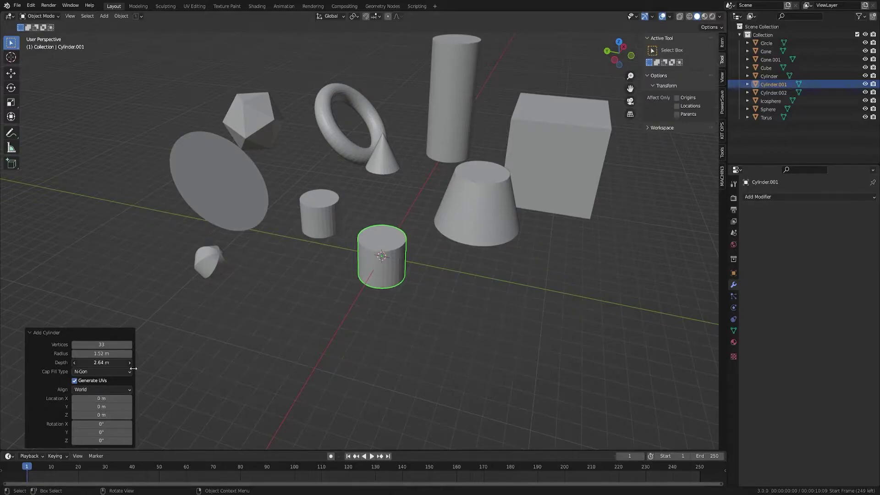
left_click(331, 335)
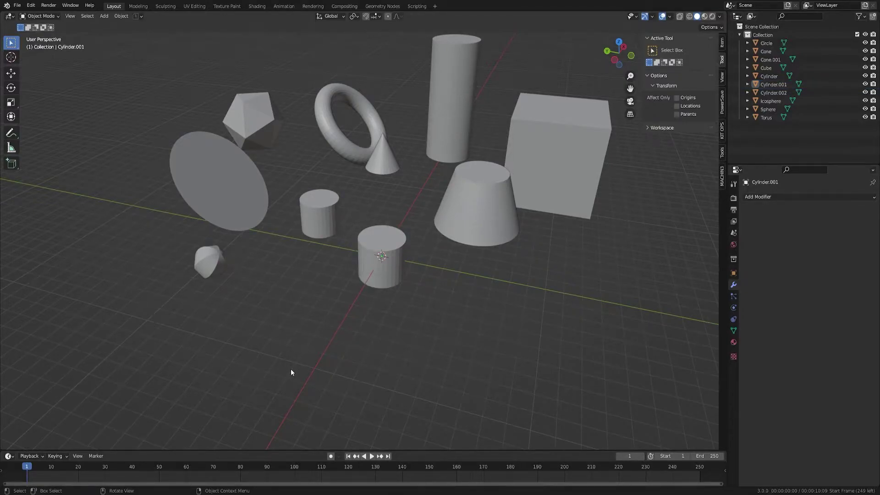
Bring up the Add Cylinder operator settings for the new cylinder again
key("F9")
left_click_drag(310, 373, 421, 233)
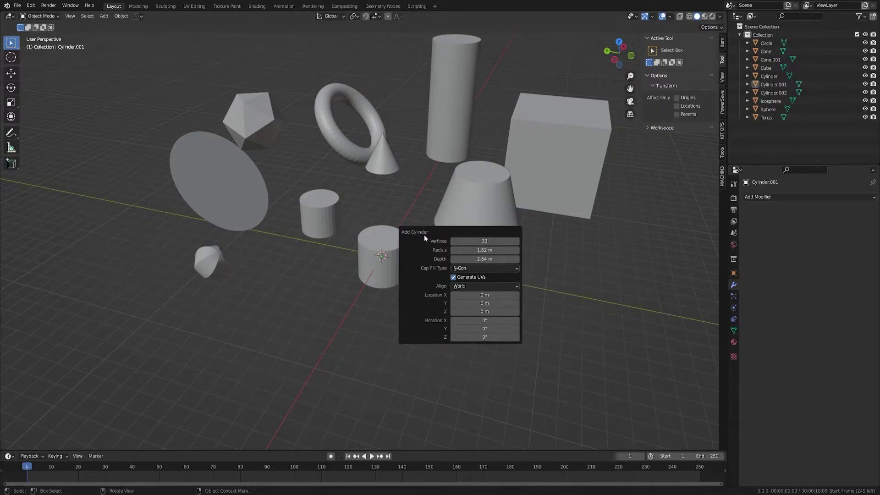
Move the new cylinder about 6.24 m along the X axis
left_click(384, 275)
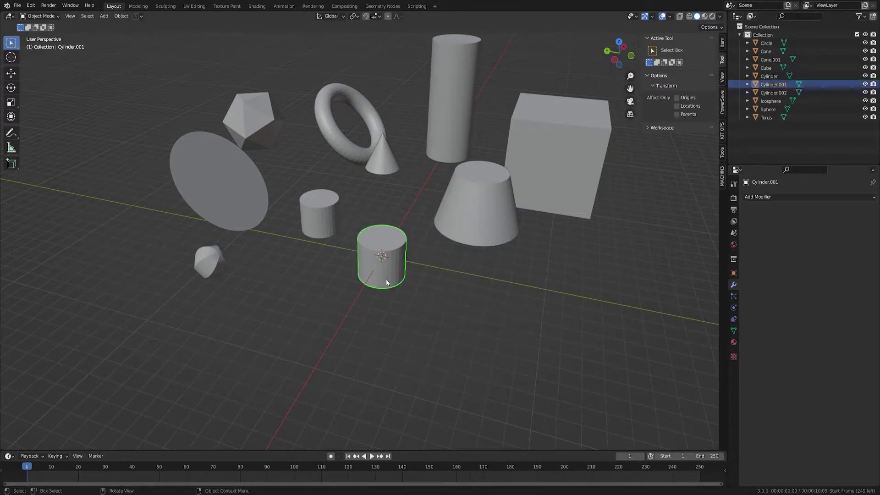
key("g")
left_click(417, 236)
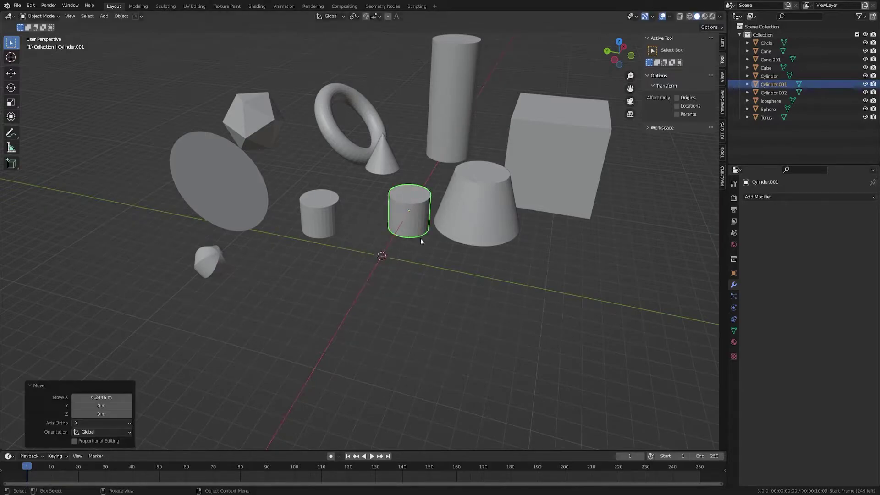
Reduce the X distance of the last move so the new cylinder sits closer to the origin
left_click(416, 292)
key("F9")
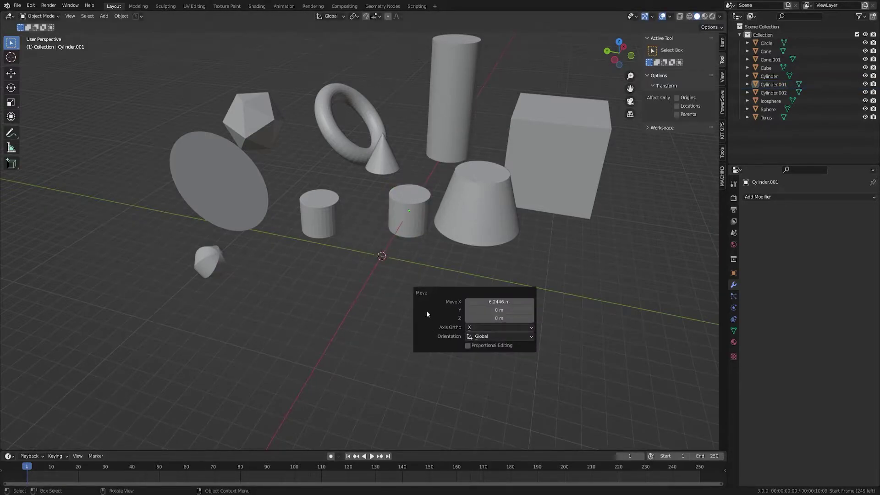
left_click_drag(499, 302, 451, 301)
left_click(423, 267)
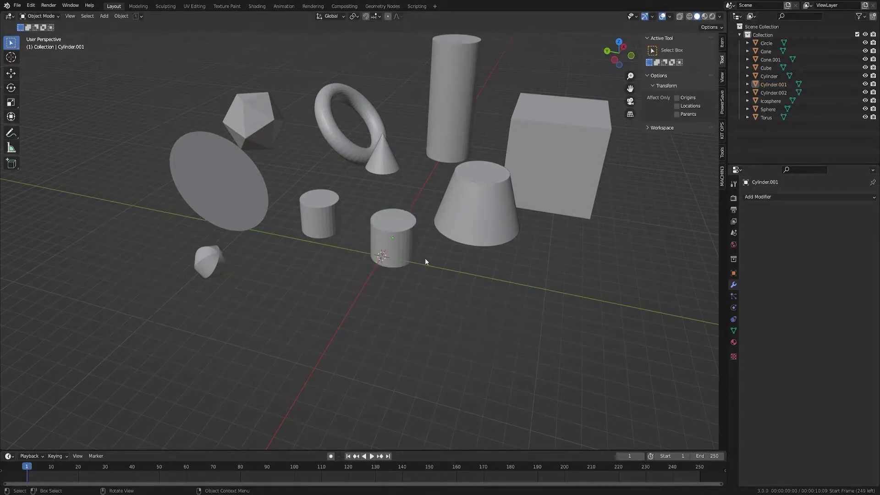
Tweak the cylinder standing at the origin to 60 vertices and a radius of 1.82
left_click(392, 249)
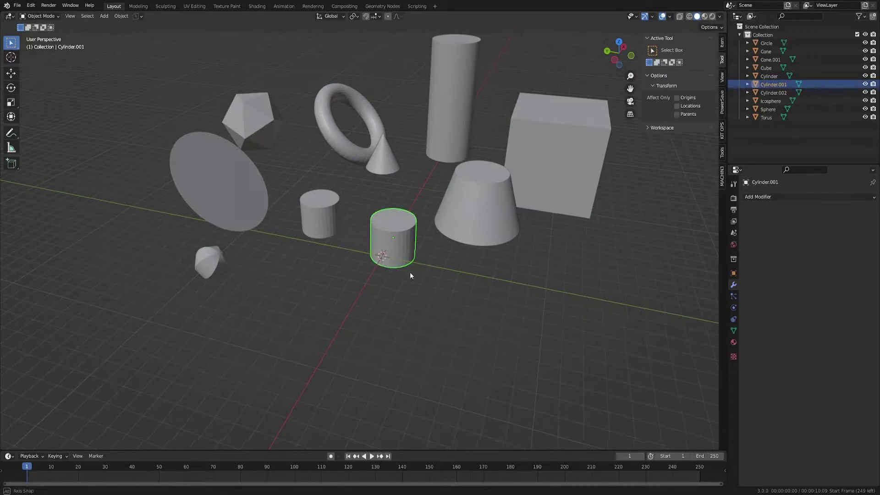
middle_click_drag(410, 274, 413, 272)
left_click(446, 283)
left_click(389, 249)
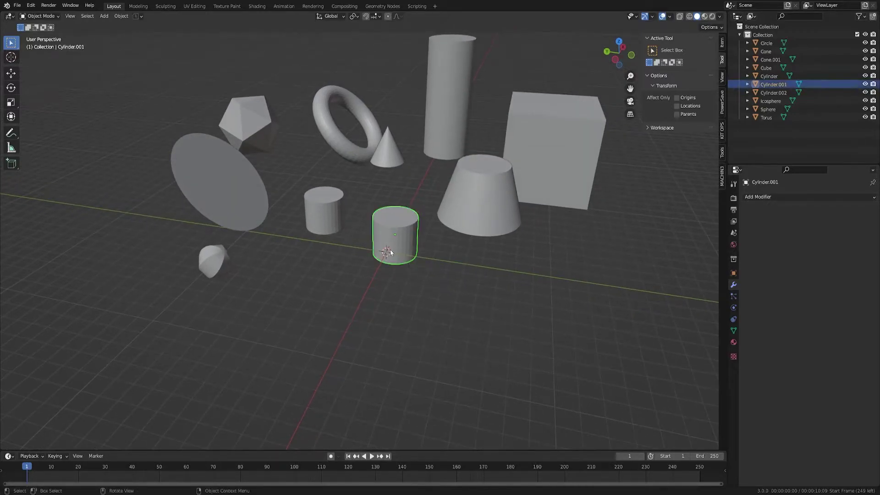
key("F9")
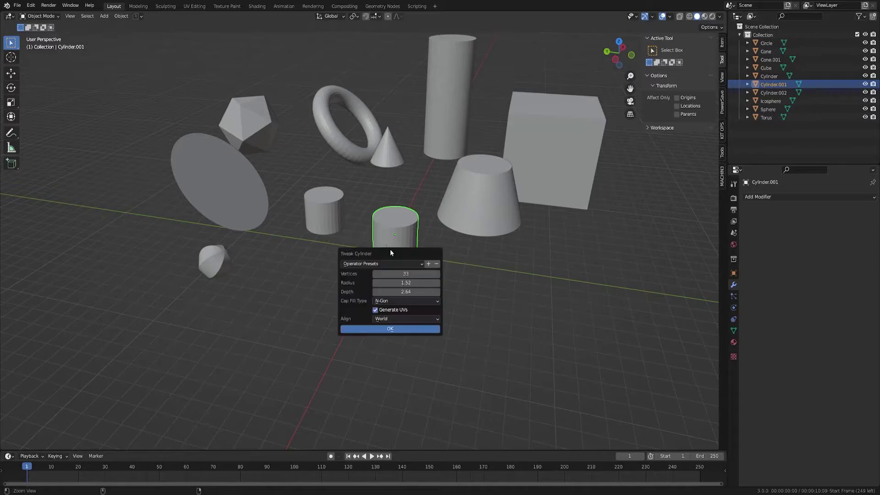
left_click_drag(389, 249, 436, 240)
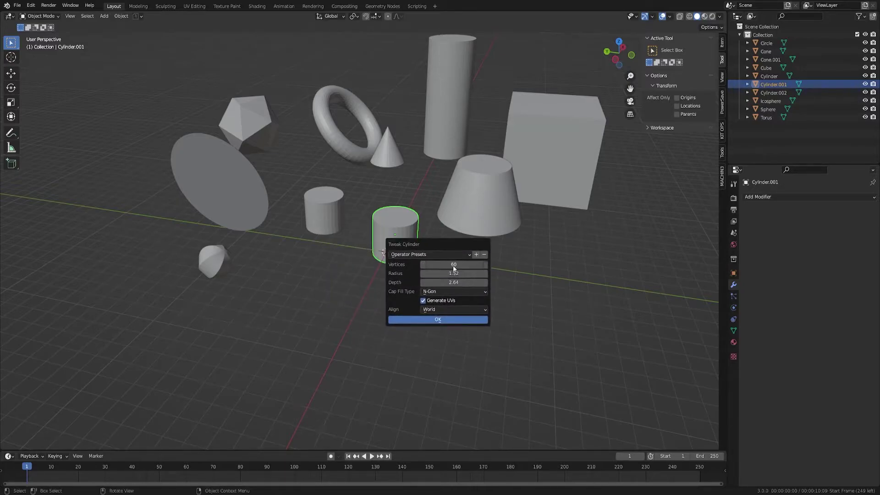
left_click_drag(453, 273, 466, 273)
left_click_drag(439, 245, 495, 263)
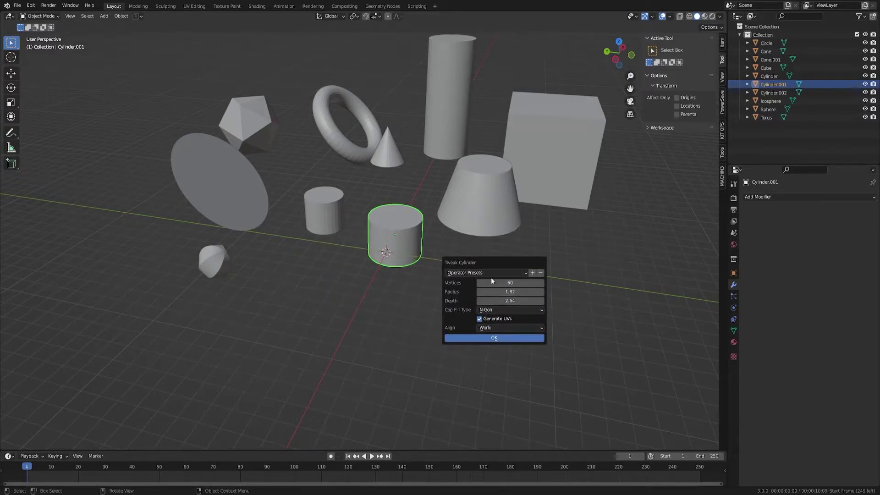
Change the cylinder's cap fill type to Triangle Fan and its vertex count to 30
left_click(500, 274)
left_click(501, 272)
left_click(504, 311)
left_click(495, 338)
left_click(515, 283)
Save the current cylinder settings as an operator preset named preset2 and confirm the tweak
left_click(533, 273)
left_click(534, 287)
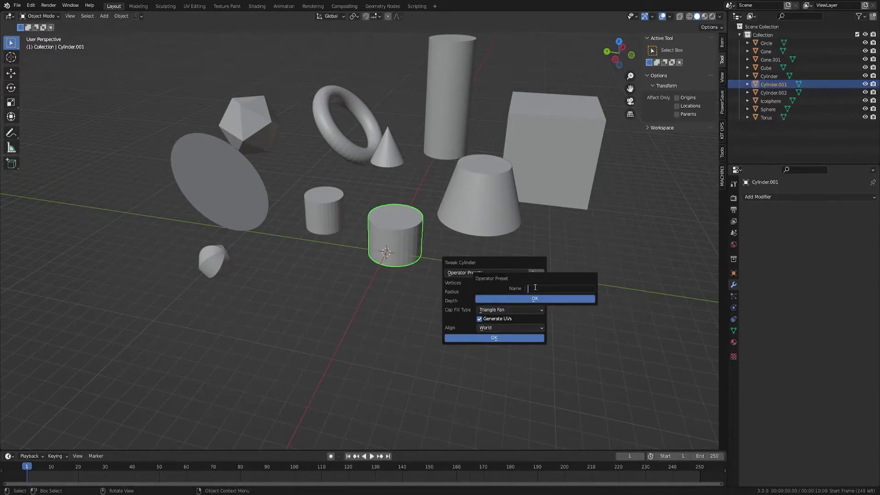
type("preset2")
key("Return")
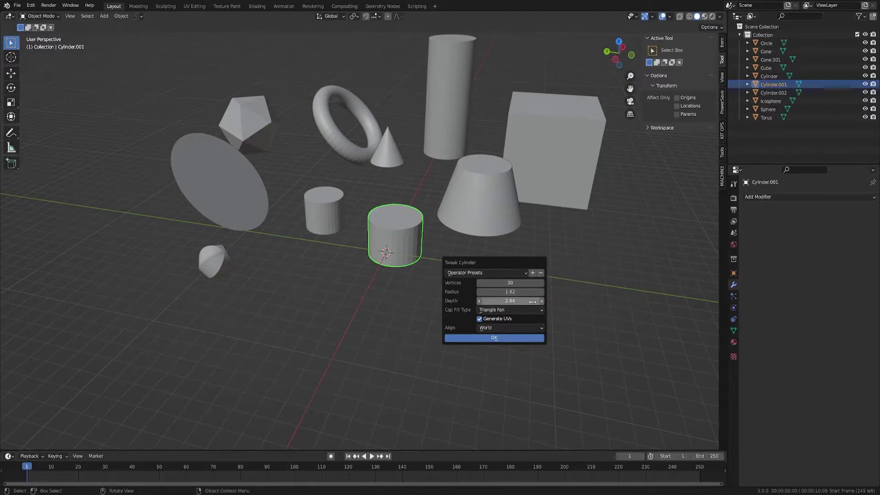
left_click(486, 338)
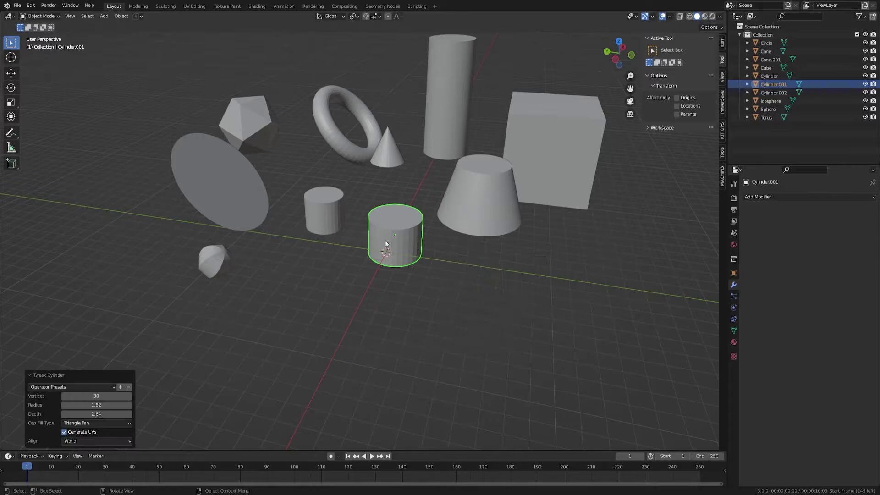
Duplicate the cylinder, place the copy beside the original and tweak the copy to 3 vertices
key("shift+d")
left_click(458, 269)
key("F9")
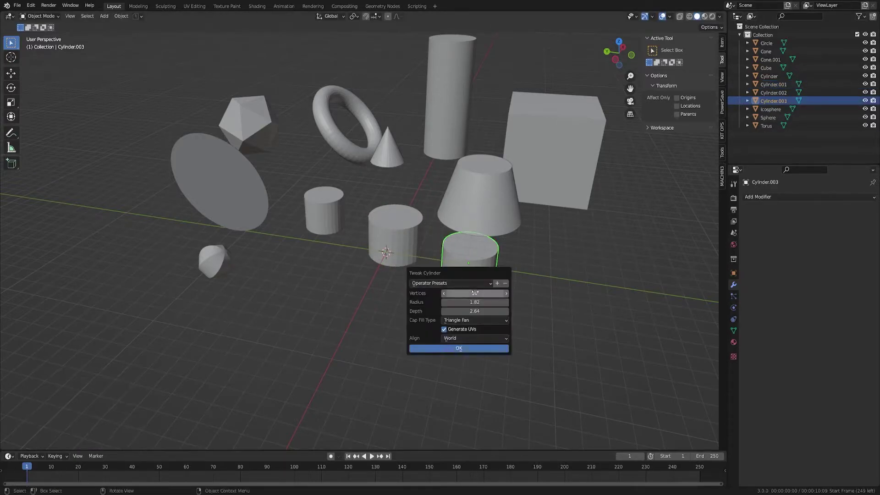
left_click(476, 293)
type("3")
key("Return")
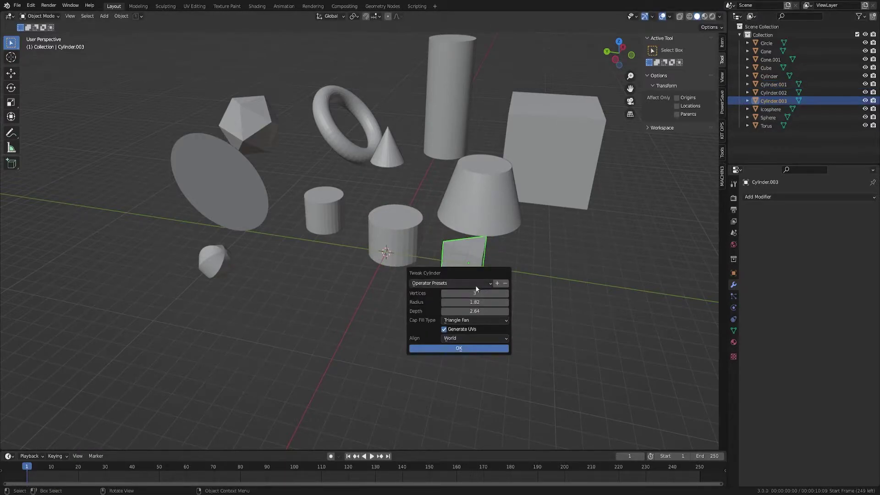
Load the preset2 operator preset on the duplicated cylinder, confirm it, and delete the copy
left_click(471, 284)
left_click(440, 321)
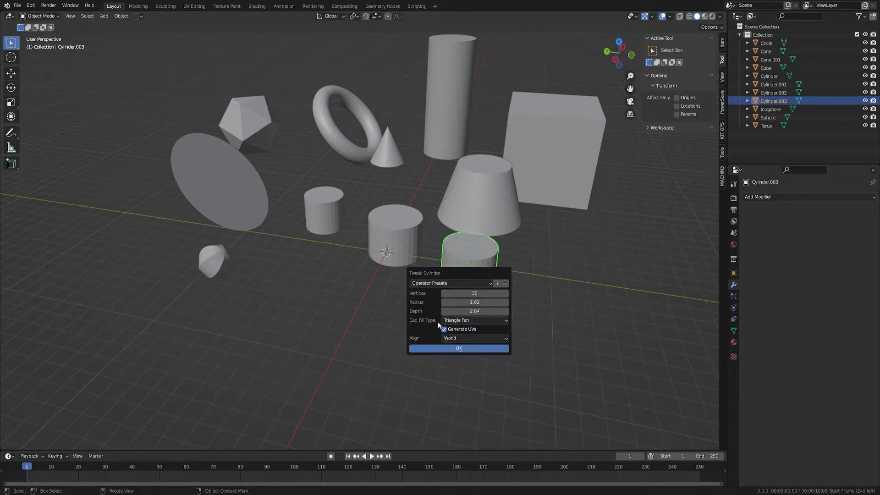
left_click(458, 349)
mouse_move(481, 283)
middle_mouse_down()
mouse_move(480, 301)
mouse_move(484, 282)
middle_mouse_up()
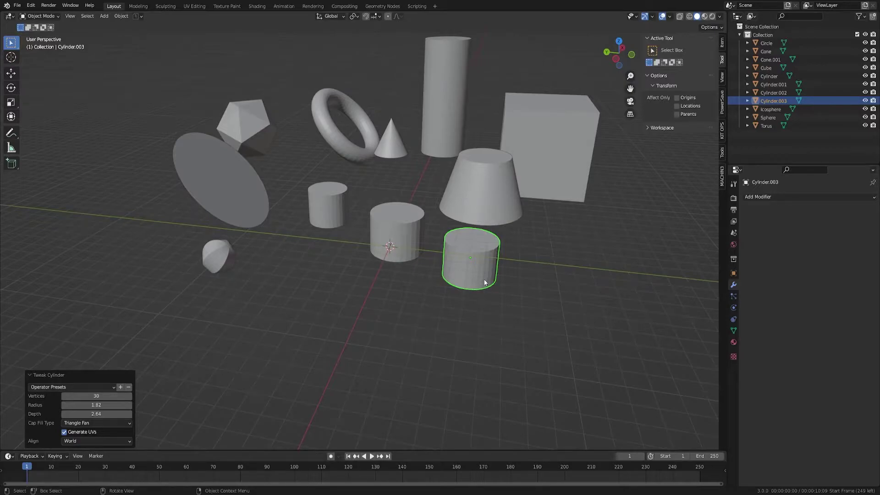
key("Delete")
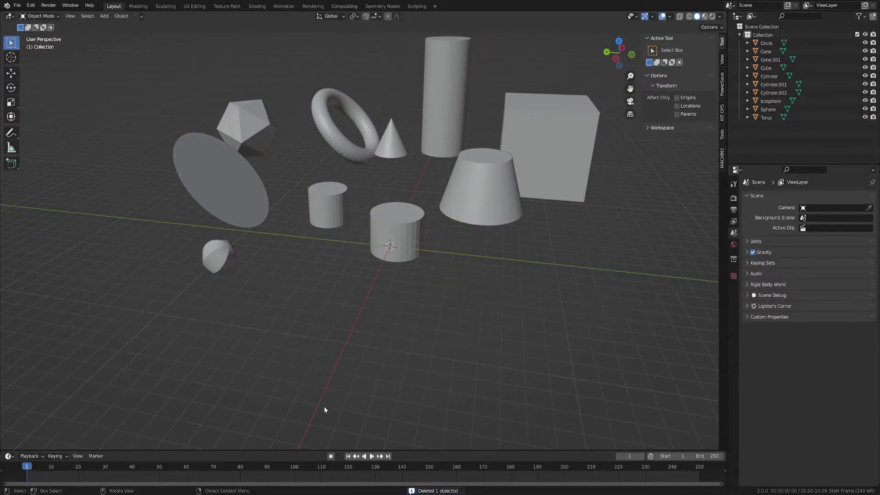
Move the cylinder at the origin by about 2.02 m in X, 7.89 m in Y and 8.46 m in Z
left_click(405, 247)
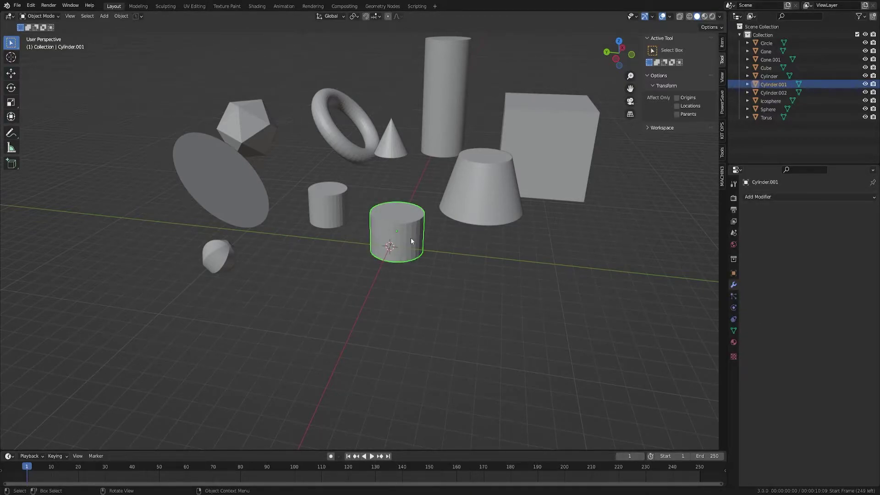
scroll(410, 237, "down", 2)
key("g")
left_click(324, 124)
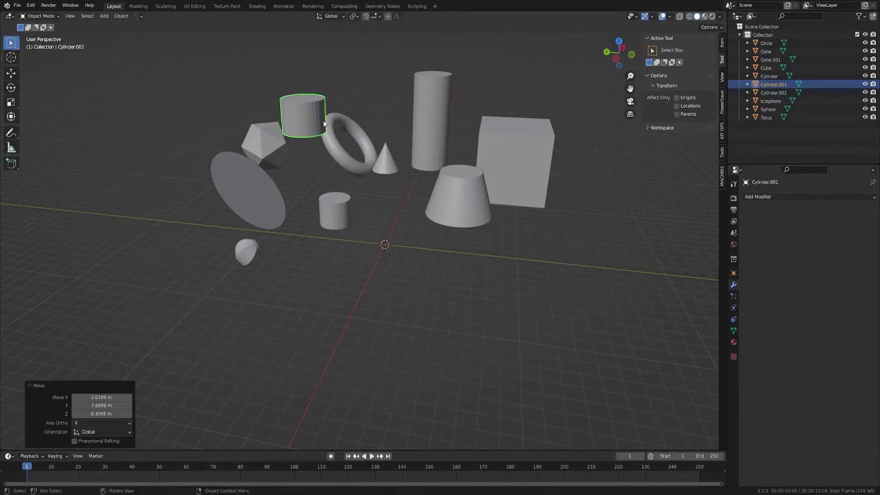
Tilt the moved cylinder with a trackball rotation of about 32.7° and 33.2°, and apply all its transforms
key("r")
key("r")
left_click(345, 134)
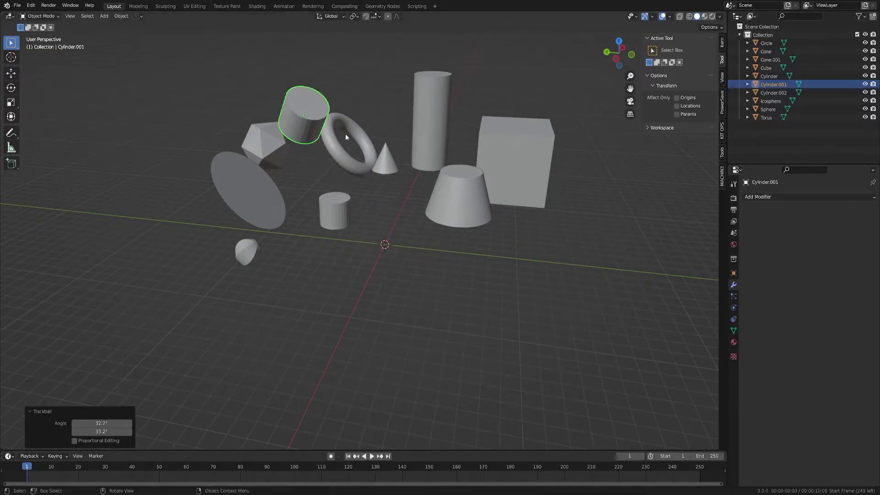
key("ctrl+a")
left_click(343, 133)
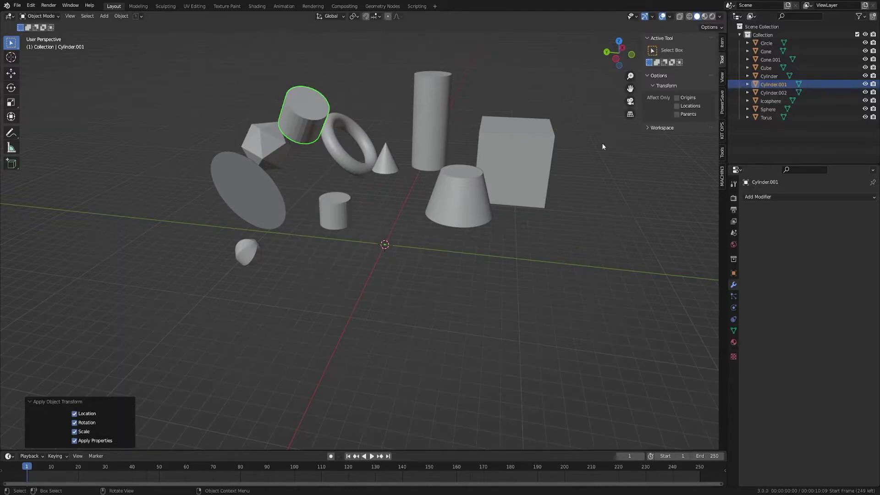
Tweak the tilted cylinder to 17 vertices and show the object's transform values in the viewport
key("ctrl+t")
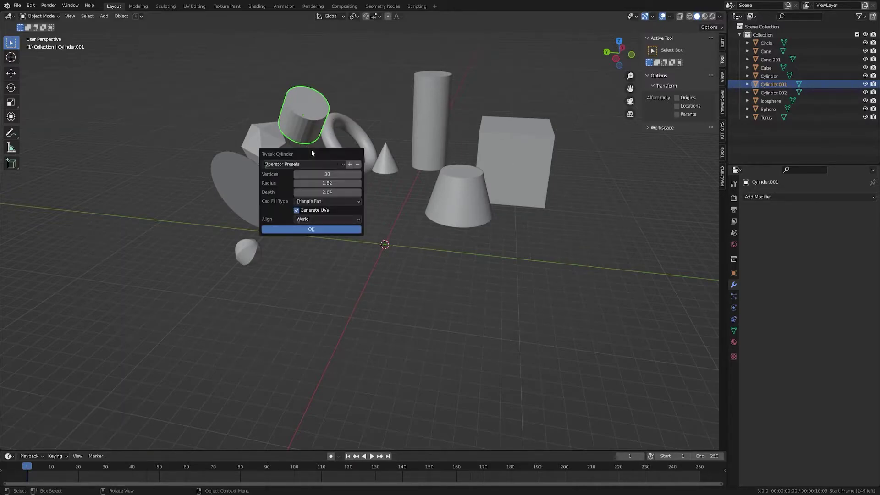
left_click_drag(320, 154, 418, 116)
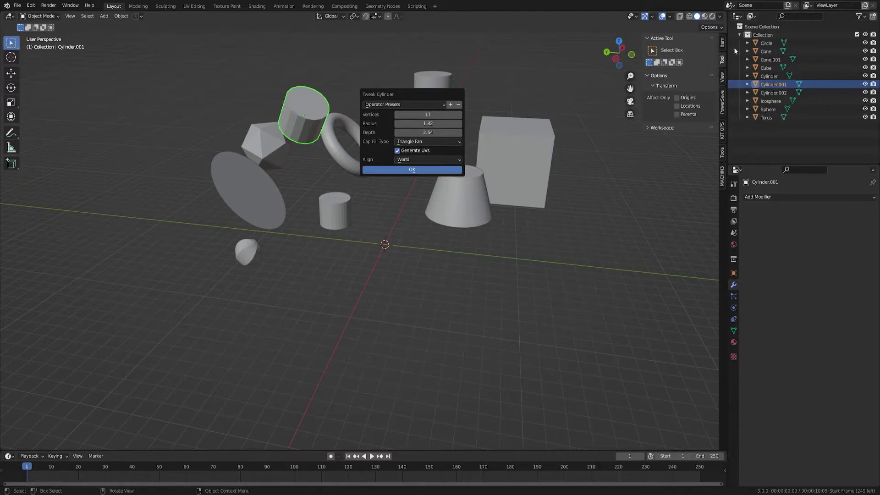
key("alt+a")
left_click(721, 43)
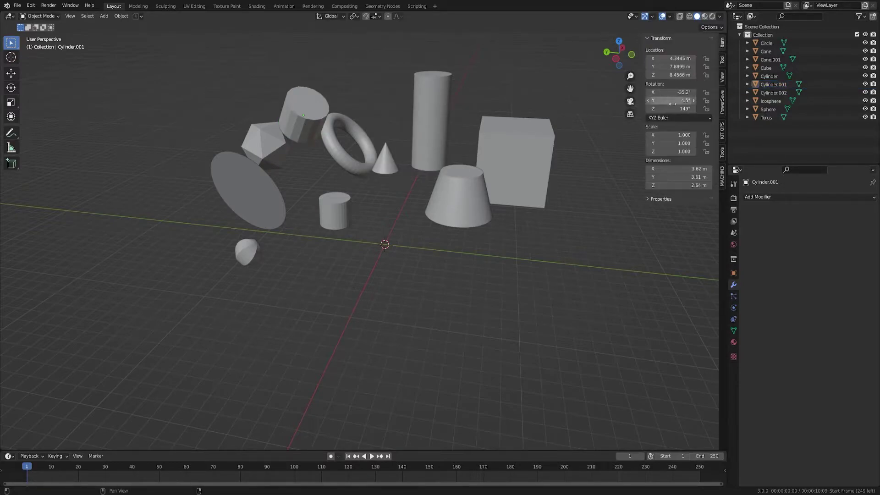
Set the tilted cylinder's depth to 4.80 with Tweak Cylinder
left_click(301, 137)
key("F9")
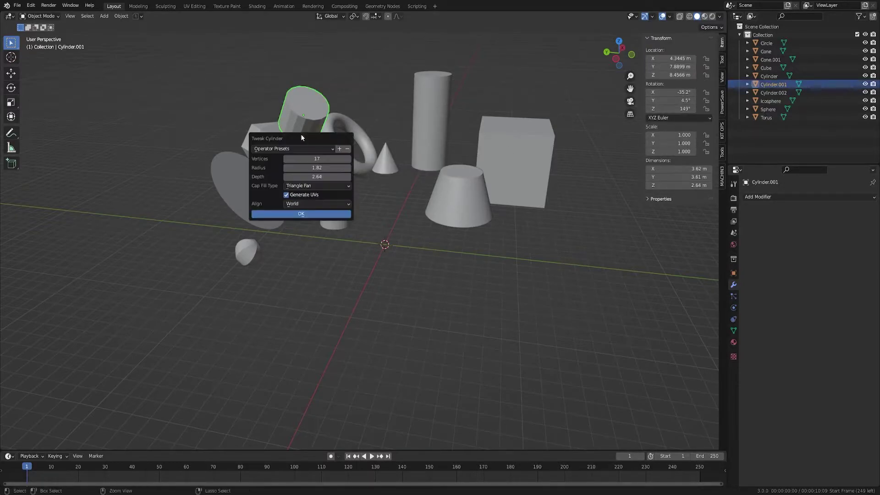
left_click_drag(330, 177, 362, 178)
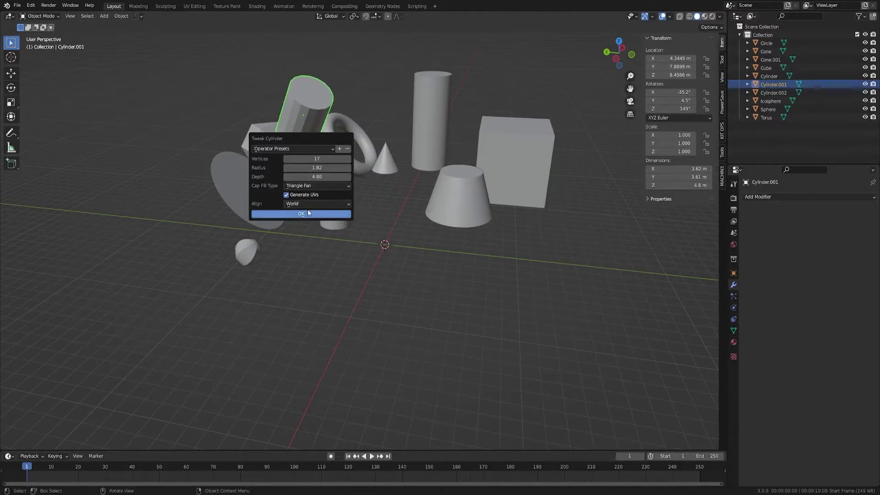
left_click(307, 210)
Apply all transforms to the tilted cylinder again and run Tweak Cylinder with its existing settings
key("ctrl+a")
left_click(320, 122)
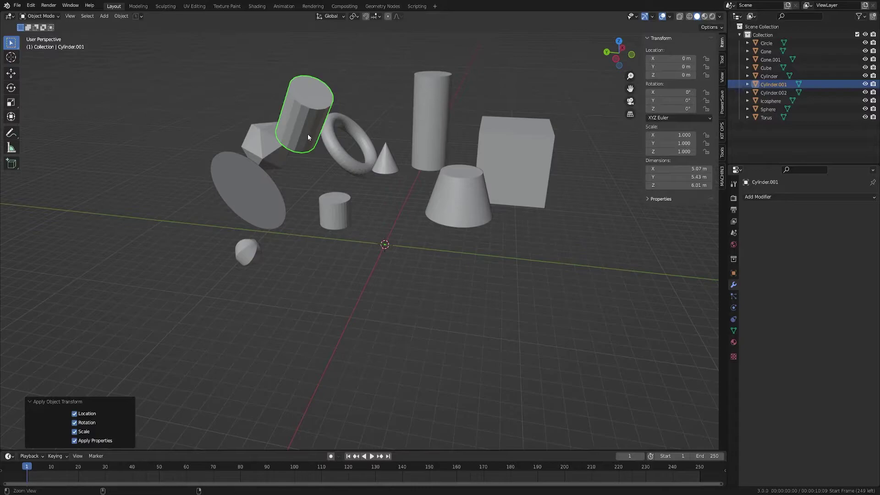
key("ctrl+z")
key("F9")
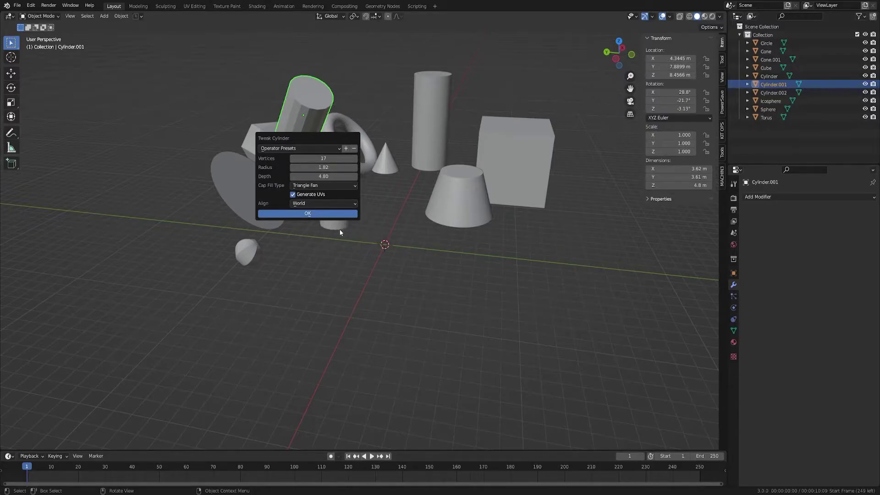
left_click(307, 213)
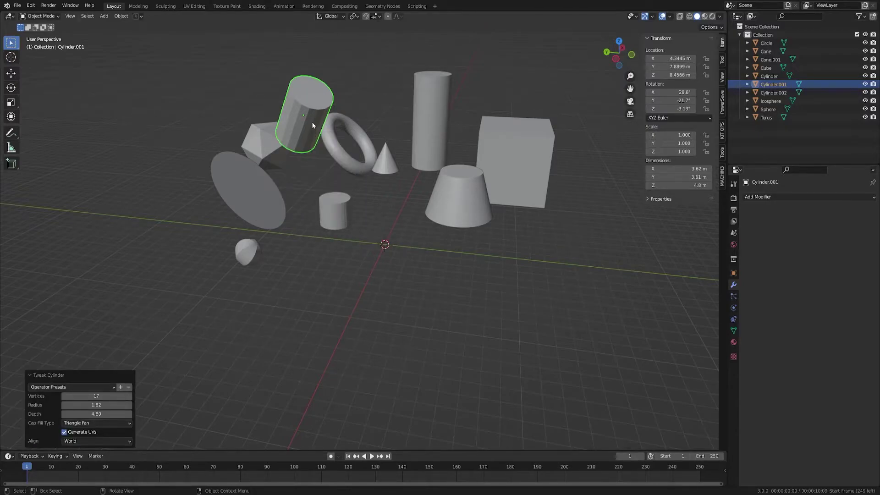
Delete the cap faces at both ends of the tilted cylinder in Edit Mode and return to Object Mode
key("Tab")
key("Tab")
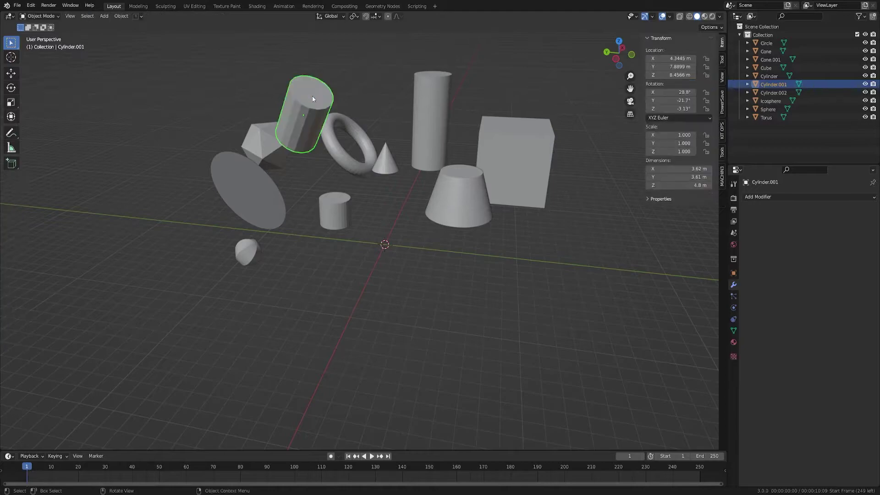
key("Tab")
left_click(315, 100)
middle_click_drag(308, 89, 302, 93)
left_click(303, 90, "ctrl+shift")
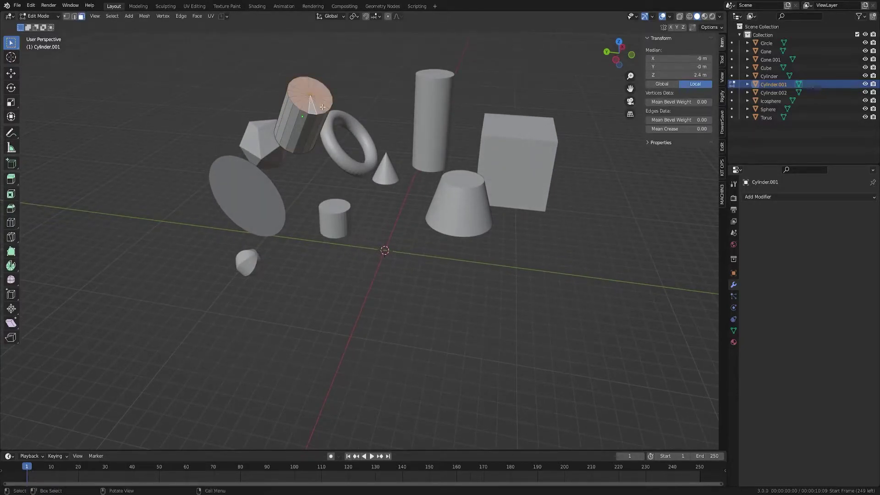
middle_click_drag(306, 148, 349, 168)
left_click(311, 213, "alt+shift")
key("x")
left_click(324, 232)
key("Tab")
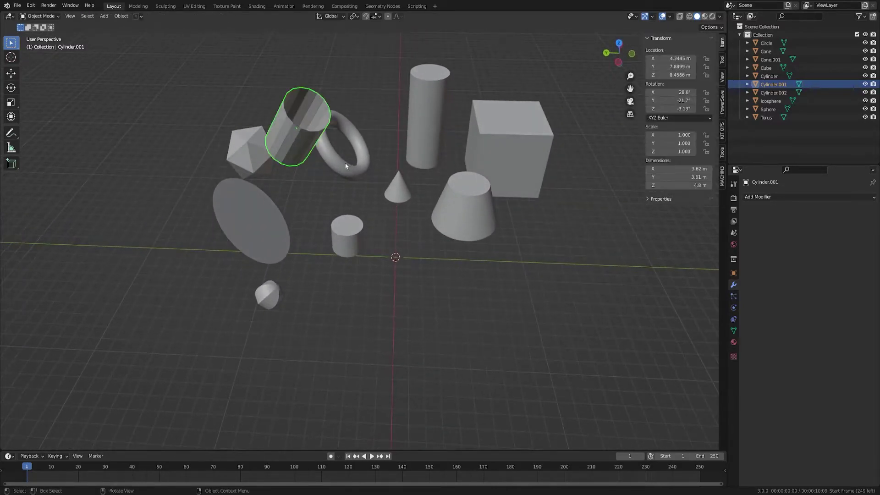
Check the cap fill type in the open-ended cylinder's Tweak Cylinder settings and confirm without edits
left_click(318, 173)
left_click(306, 151)
key("F9")
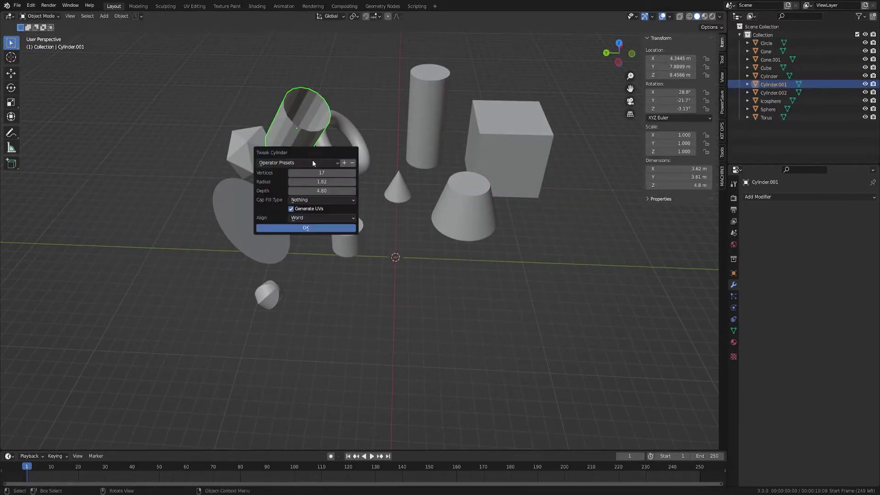
left_click_drag(324, 156, 515, 180)
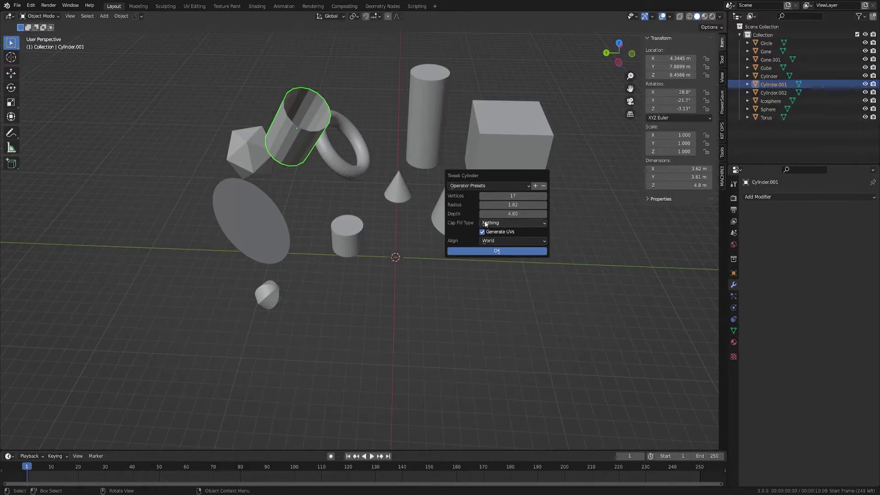
left_click(488, 250)
mouse_move(364, 177)
middle_mouse_down()
mouse_move(343, 214)
mouse_move(349, 241)
mouse_move(362, 186)
middle_mouse_up()
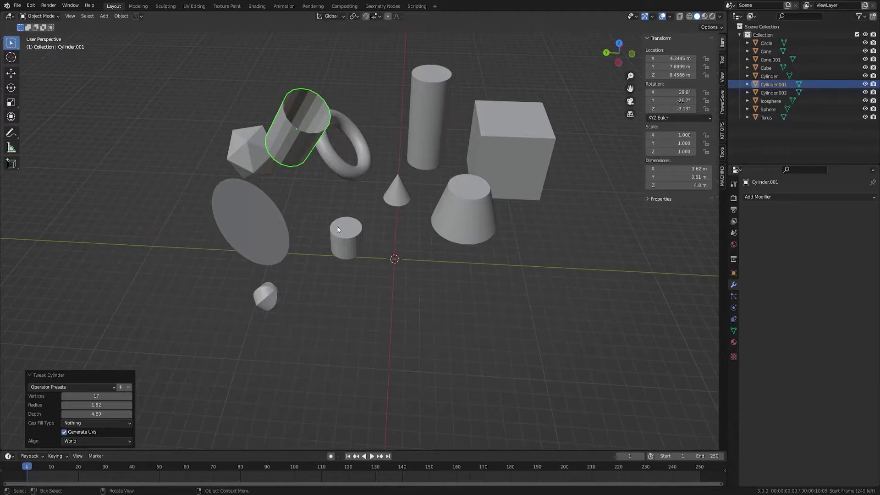
Check the Tweak Cylinder settings of the small upright cylinder and dismiss them
left_click(337, 229)
key("F9")
left_click(352, 310)
left_click(394, 258)
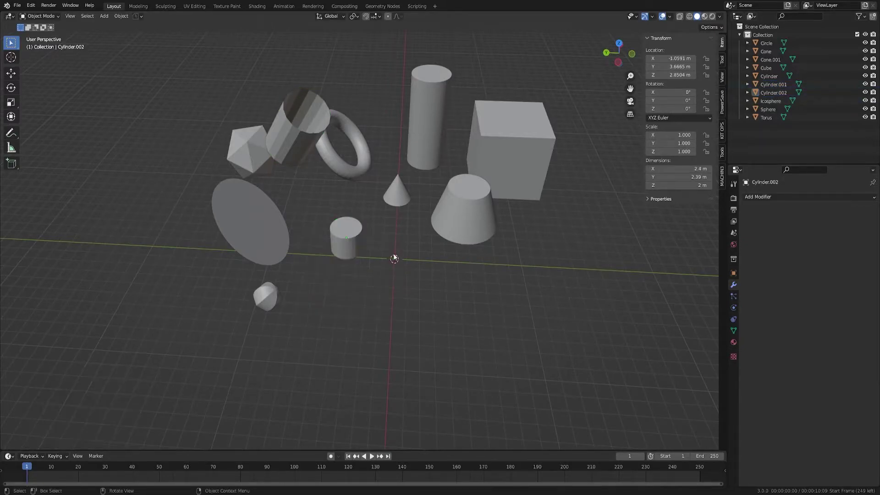
middle_click_drag(394, 257, 379, 246)
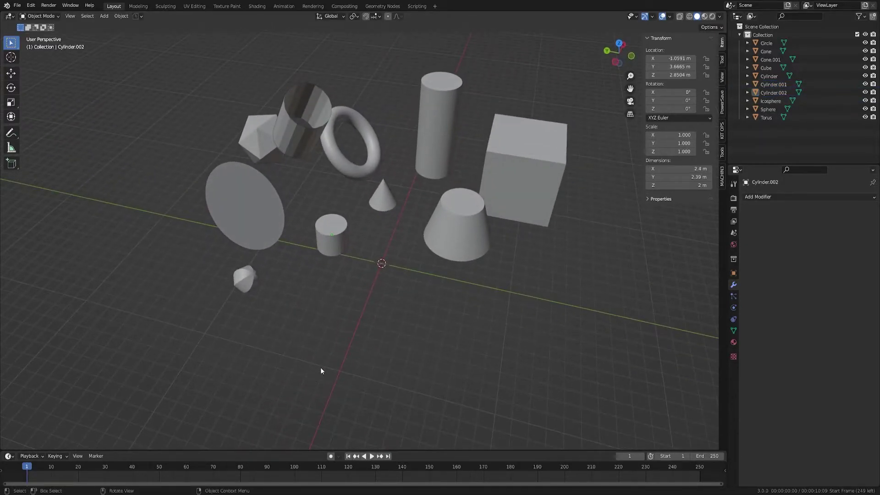
Check the Tweak Torus settings of the torus and confirm them without edits
left_click(356, 175)
left_click(367, 252)
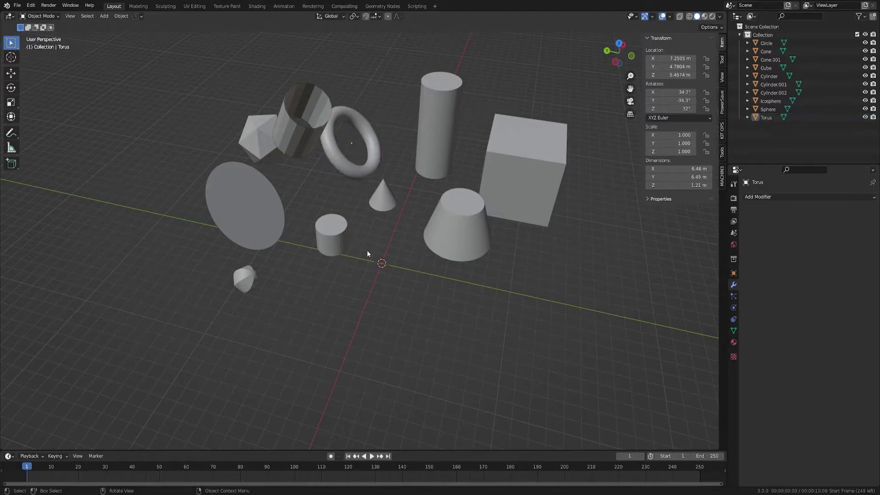
left_click(365, 174)
key("F9")
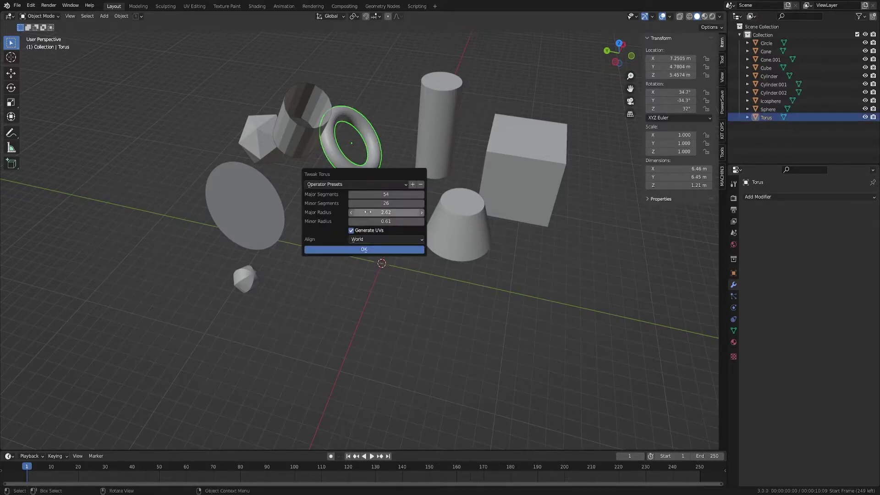
left_click(363, 249)
Tweak the truncated cone beside the large cube, setting Radius 2 to 2.10 and Radius 1 to 6.51
left_click(471, 227)
key("F9")
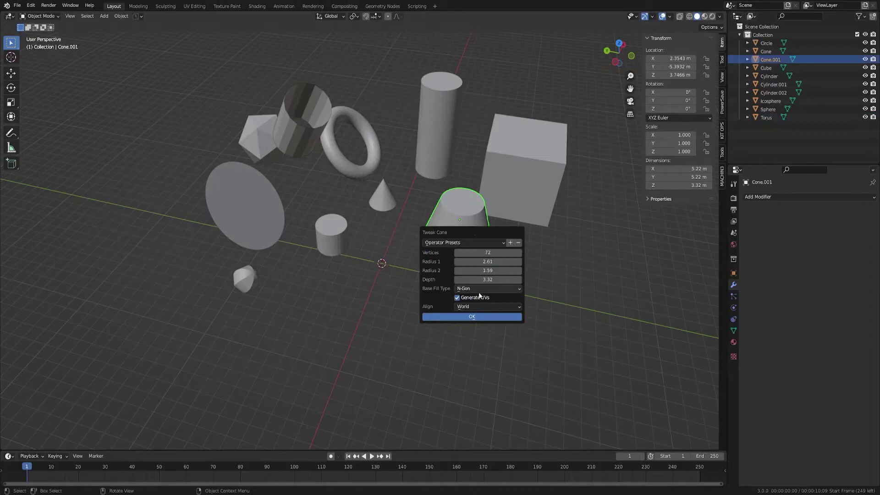
left_click_drag(489, 270, 504, 271)
left_click_drag(488, 262, 527, 263)
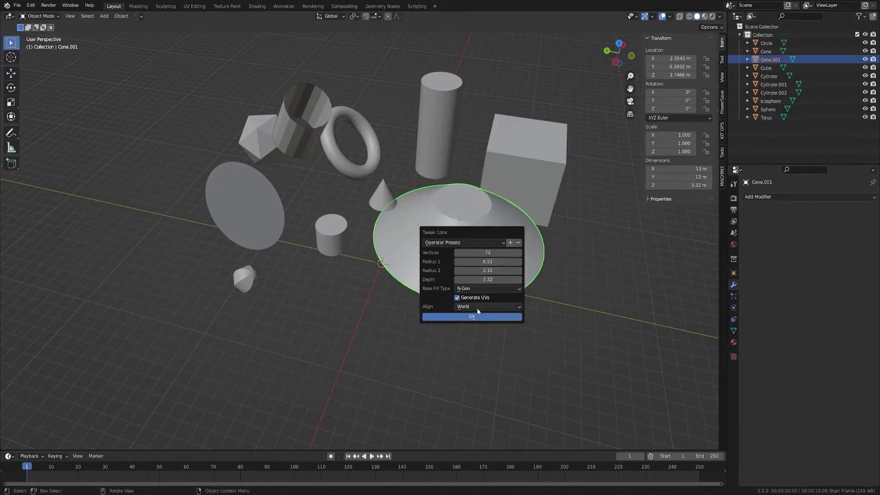
left_click(475, 317)
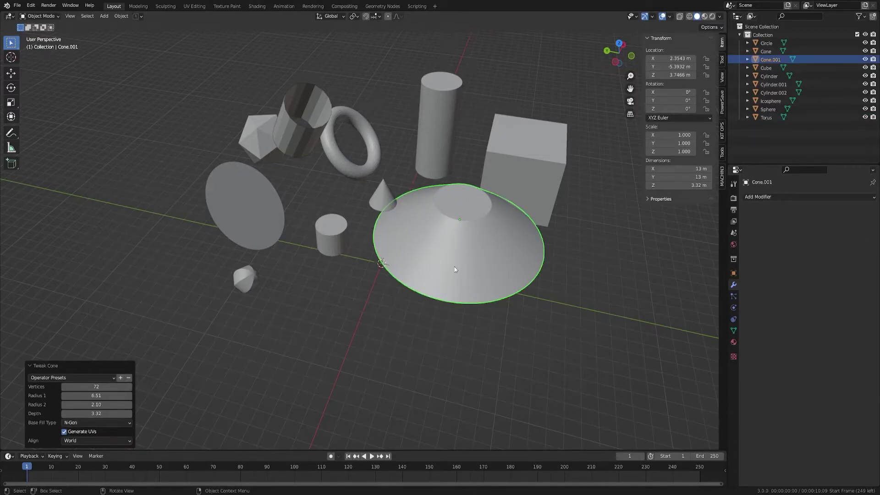
Run Tweak Cone again on the widened cone and confirm its existing settings
left_click(447, 318)
left_click(466, 257)
key("F9")
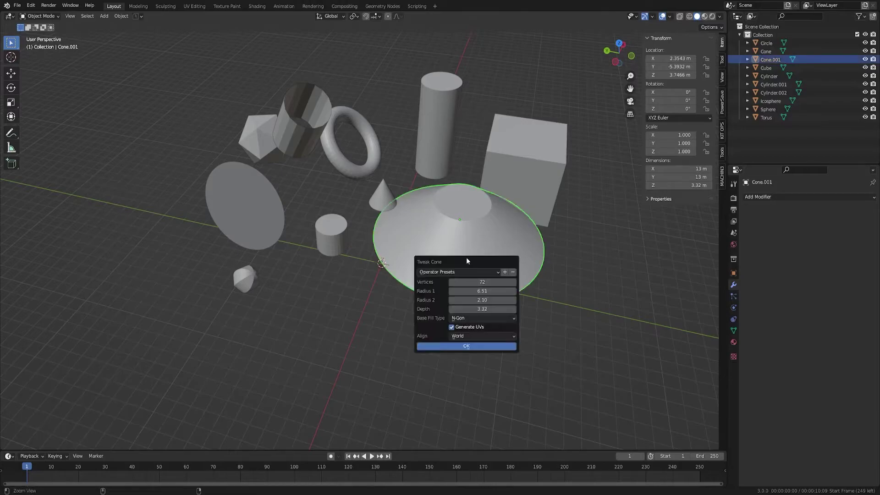
left_click(466, 346)
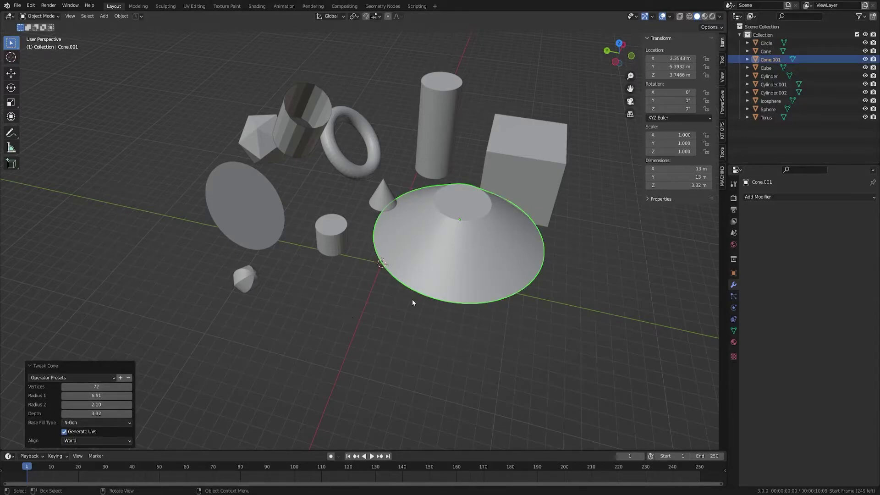
Set the widened cone's Radius 2 to 3.12 and deselect it
middle_click_drag(411, 303, 513, 271)
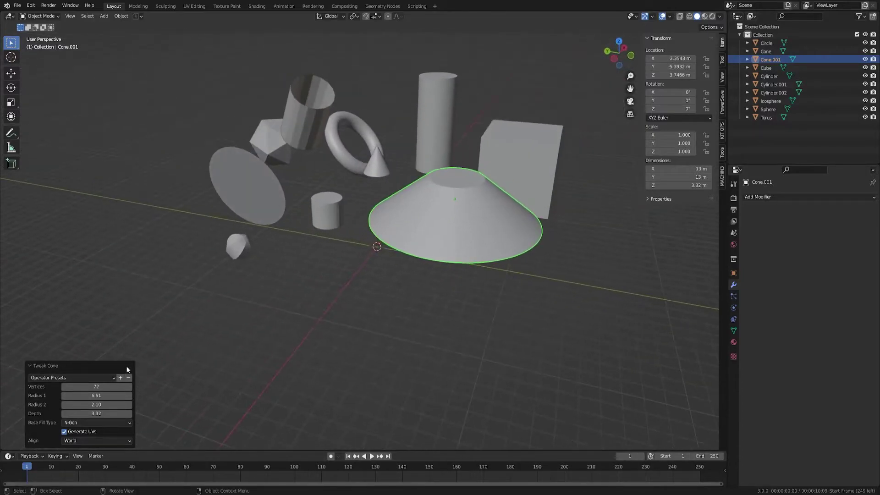
left_click_drag(93, 405, 138, 404)
left_click(433, 316)
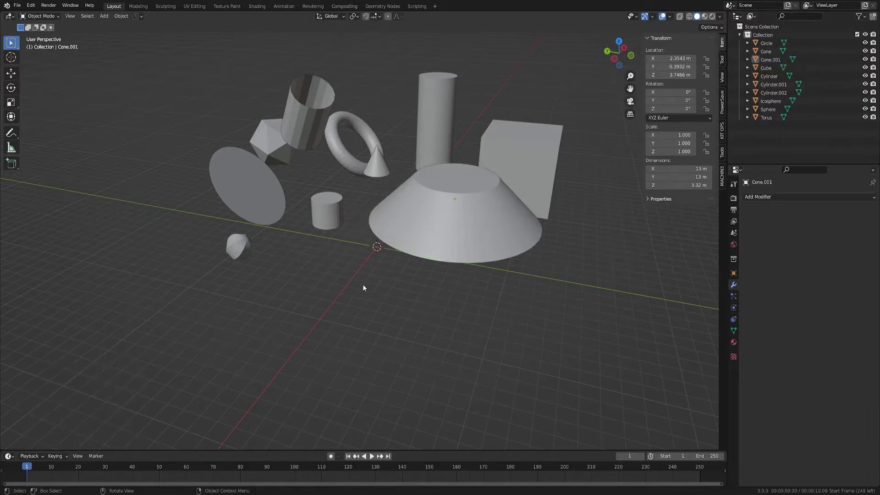
Reselect the widened cone, check its Tweak Cone settings, dismiss them and deselect it
key("ctrl+z")
key("F9")
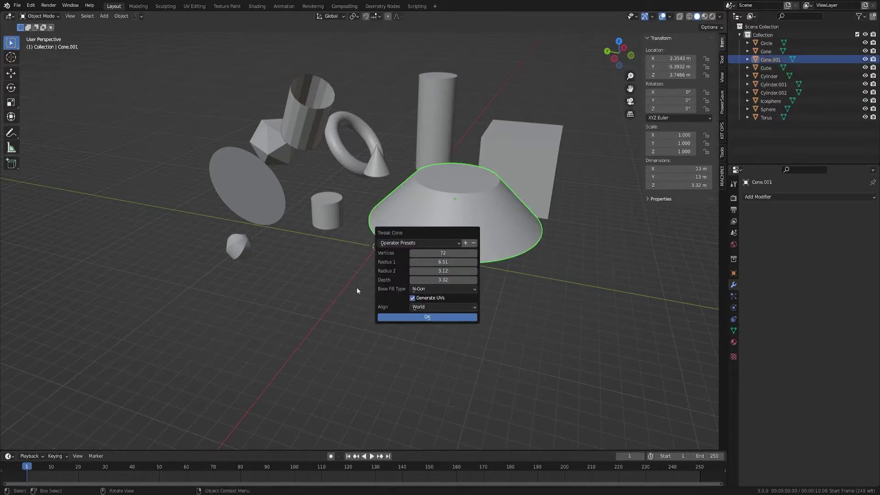
key("Escape")
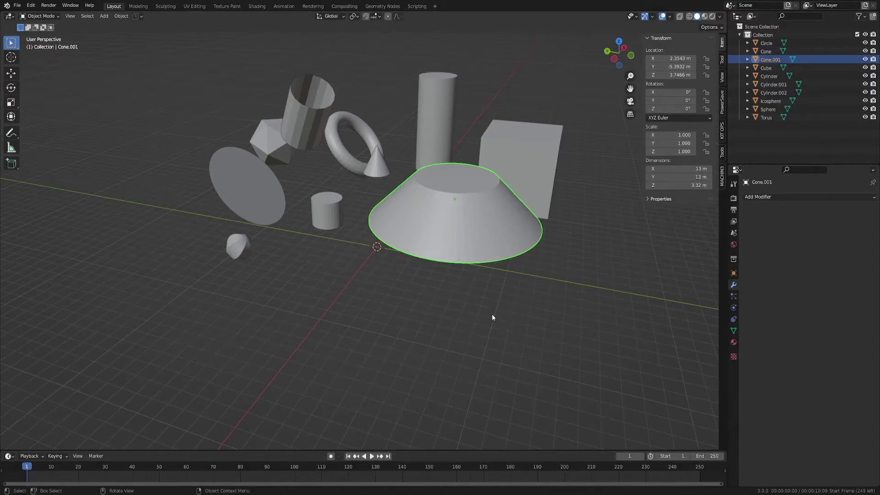
left_click(381, 303)
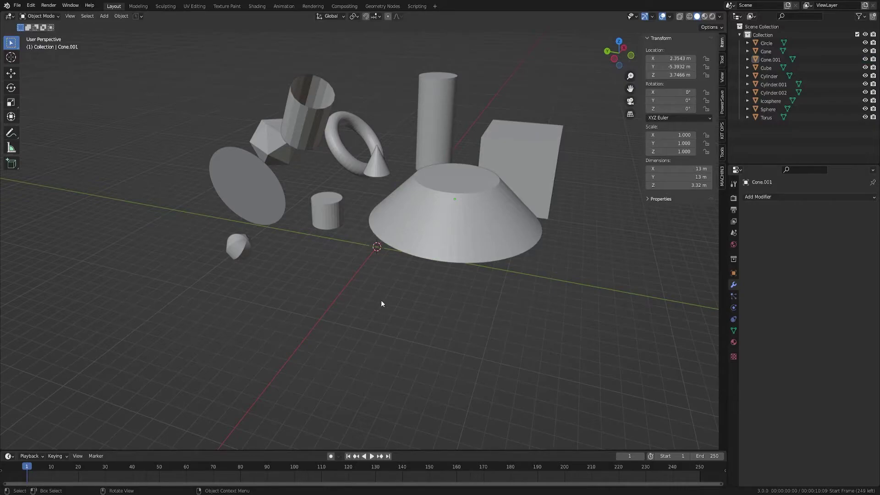
Add a cube, move it beyond the flat circle and scale it uniformly by about 2.25 to about 4.5 m
middle_click_drag(350, 288, 351, 285)
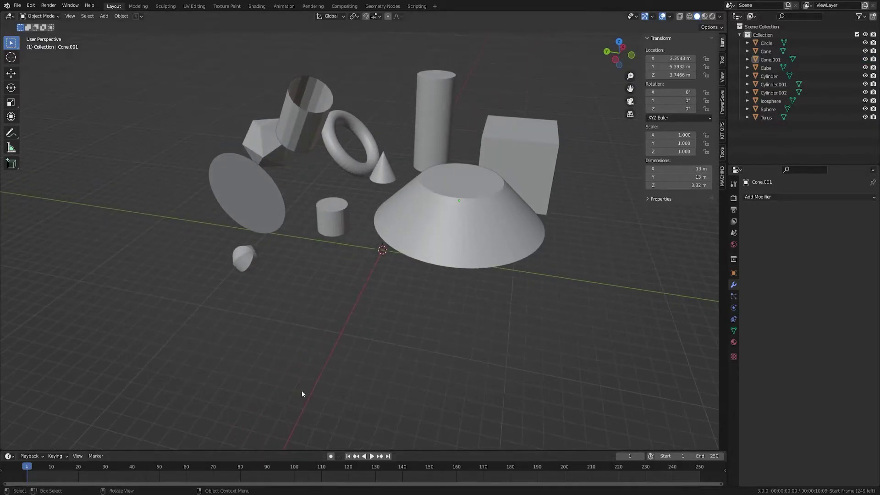
key("shift+a")
mouse_move(318, 279)
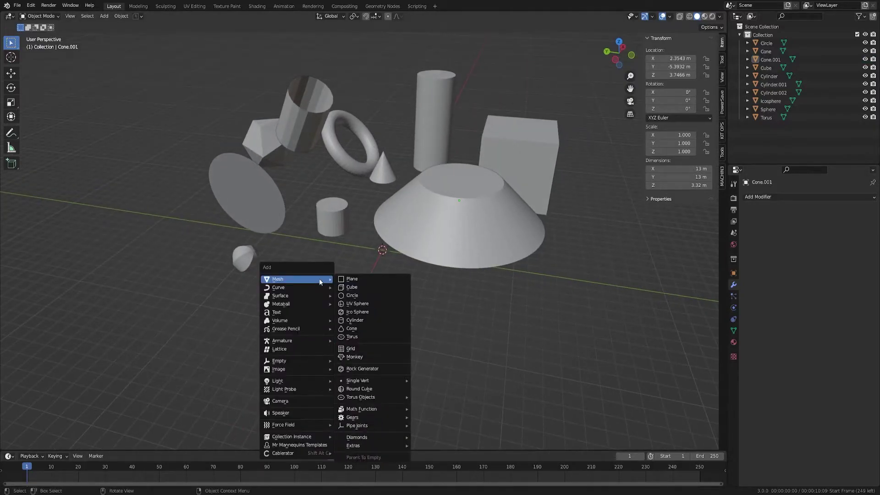
left_click(349, 286)
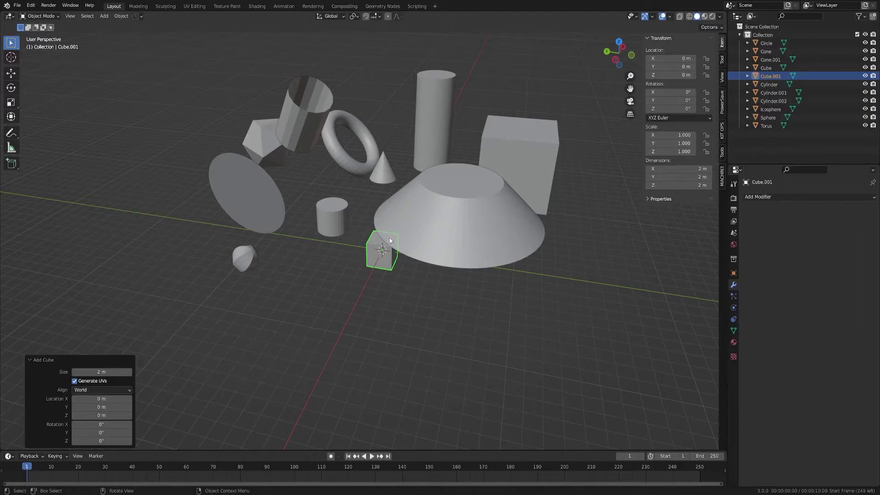
key("g")
left_click(145, 127)
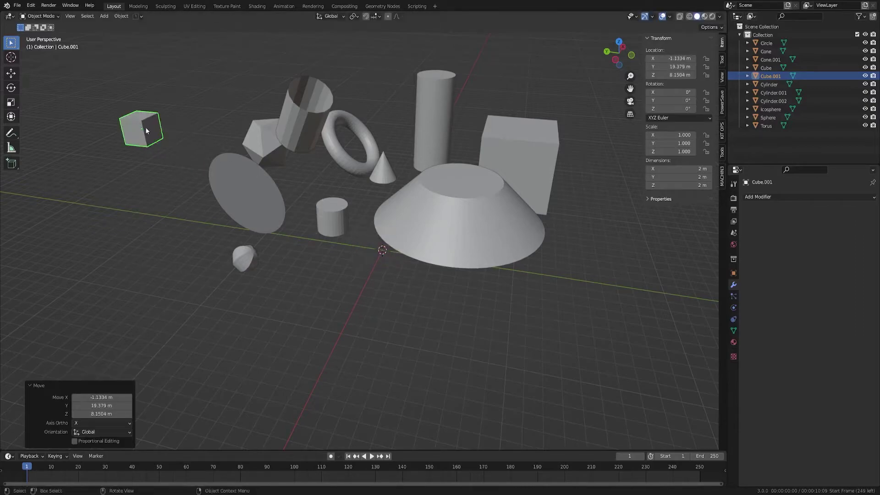
key("s")
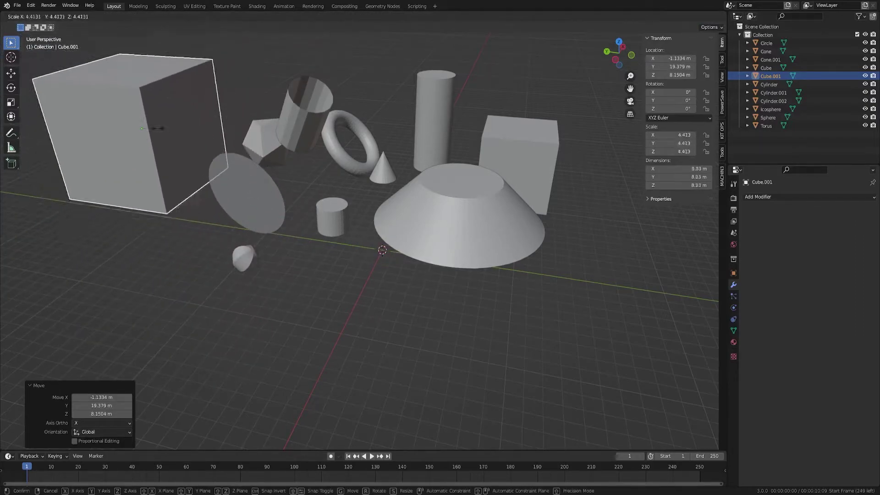
left_click(151, 132)
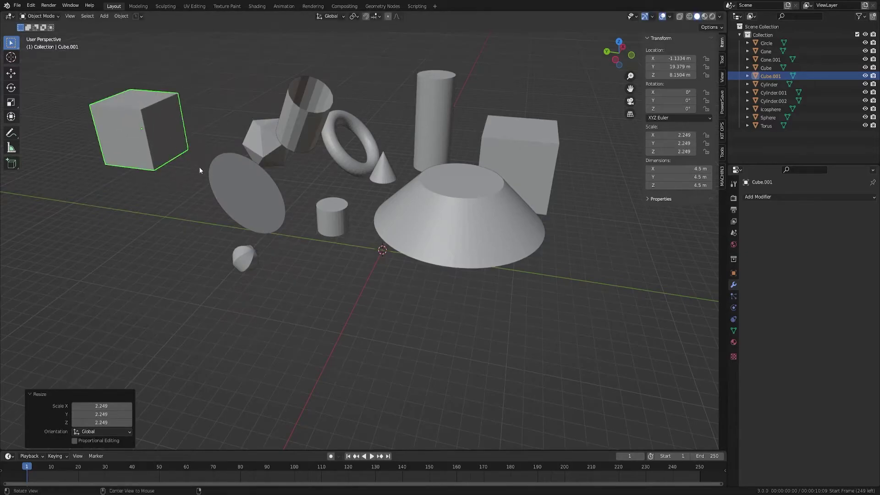
Show the RePrimitive add-on's Fix Rotation and RePrimitive commands in the viewport sidebar
middle_click_drag(200, 170, 200, 168)
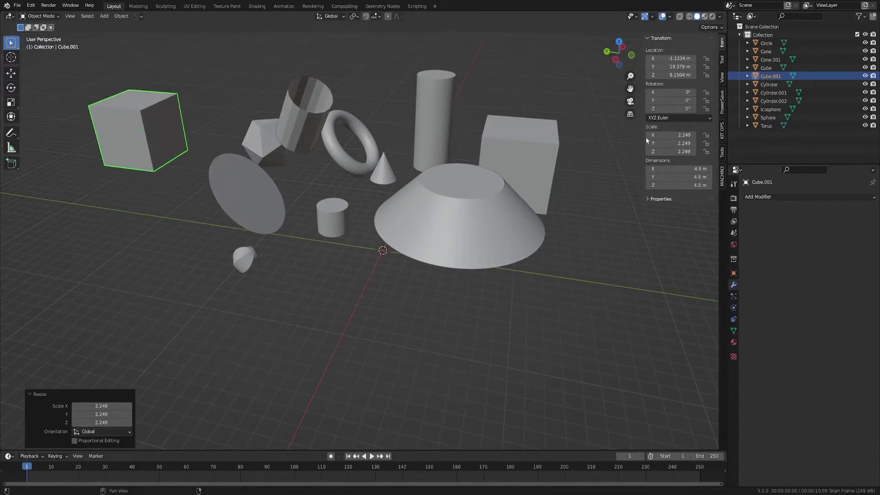
left_click(722, 62)
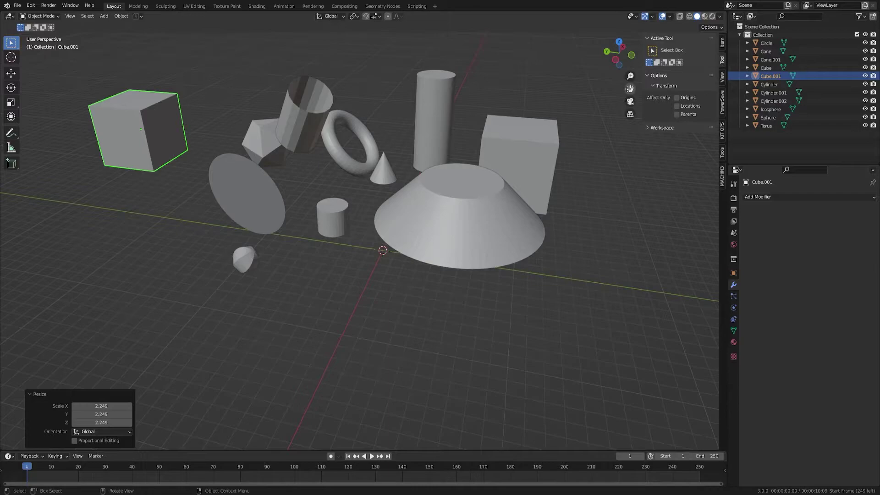
key("F4")
left_click(487, 219)
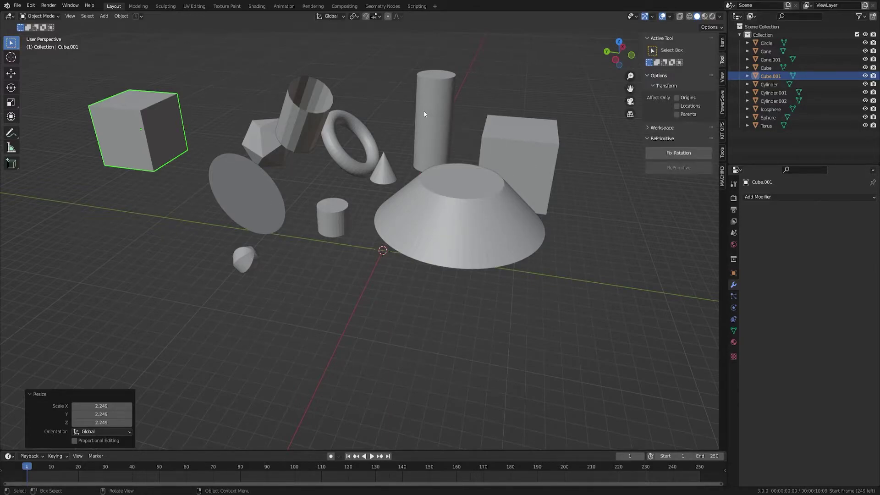
Rotate the new cube freely with Trackball rotation by about 15.5° and 28.6°
left_click(166, 172)
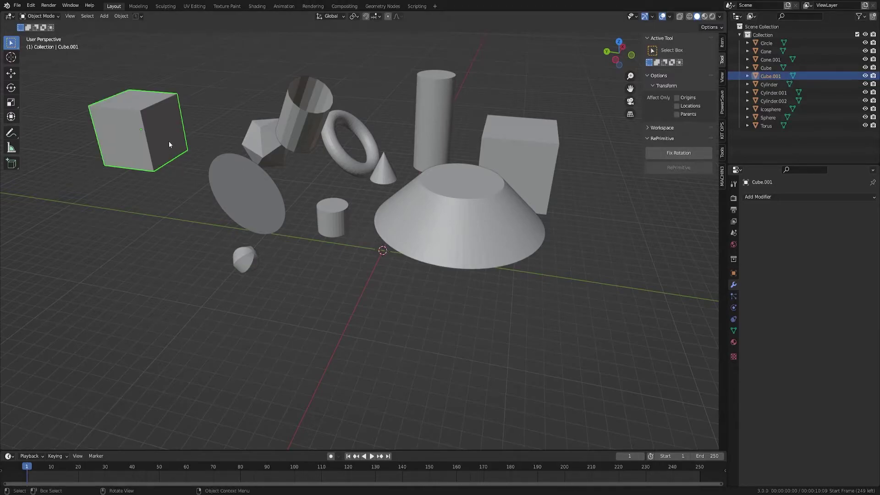
key("r")
key("r")
left_click(185, 140)
Apply the tilted cube's rotation, run Fix Rotation on it and deselect it
key("ctrl+a")
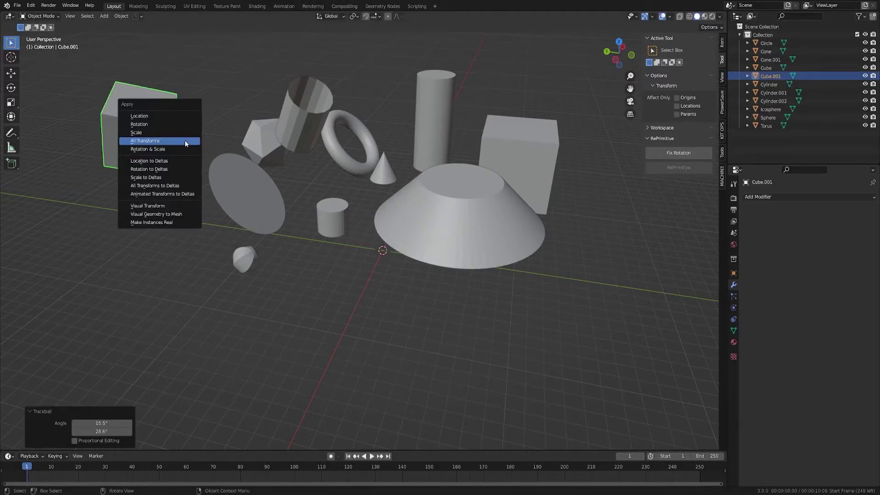
left_click(167, 124)
left_click(672, 155)
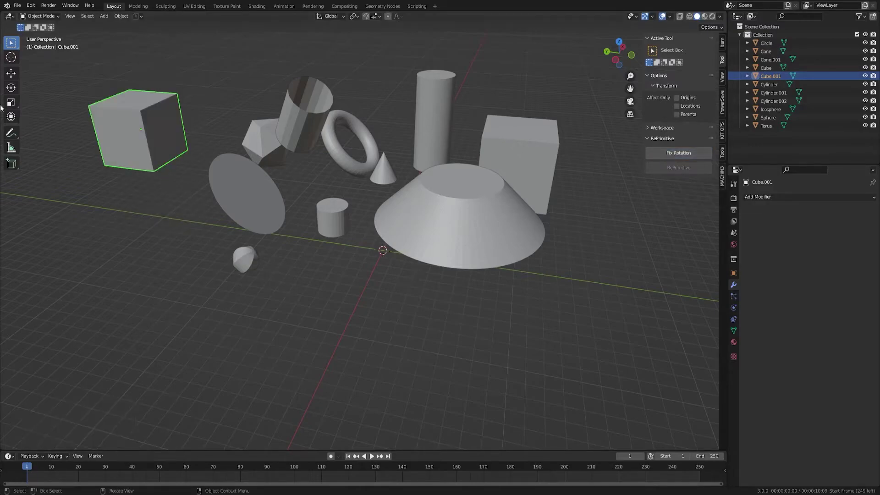
left_click(171, 175)
Add a monkey mesh and move it about 1.74 m in X, 1.90 m in Y and 4.67 m in Z
key("shift+a")
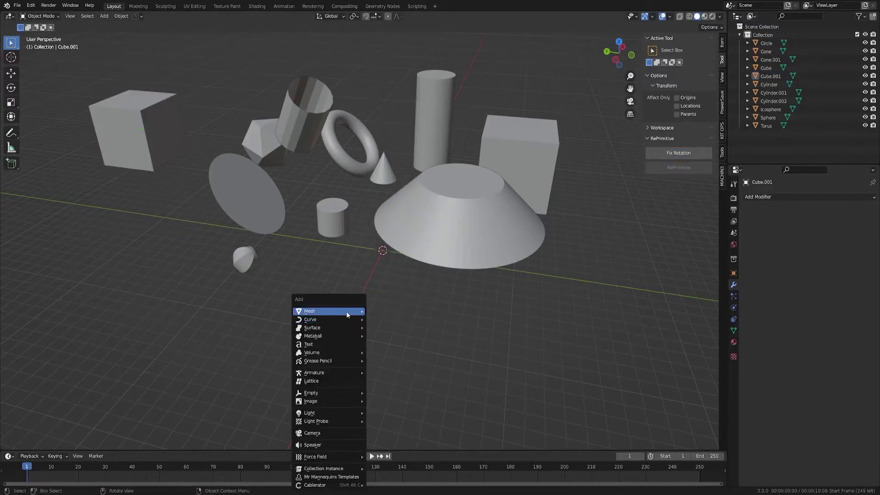
mouse_move(347, 311)
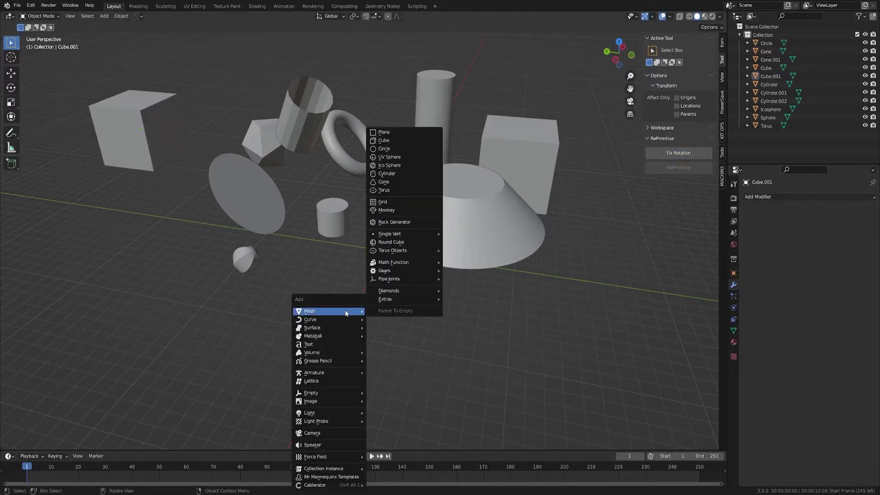
left_click(392, 212)
scroll(425, 261, "up", 5)
scroll(426, 256, "down", 5)
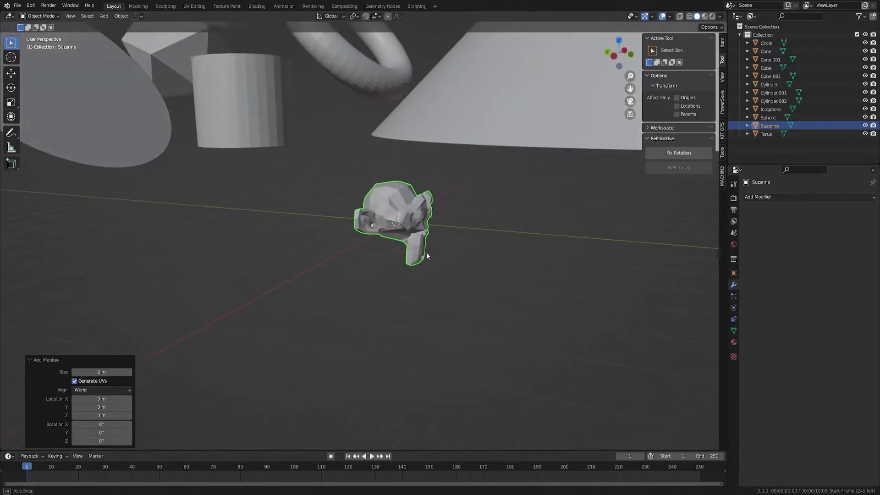
middle_click_drag(388, 243, 407, 249)
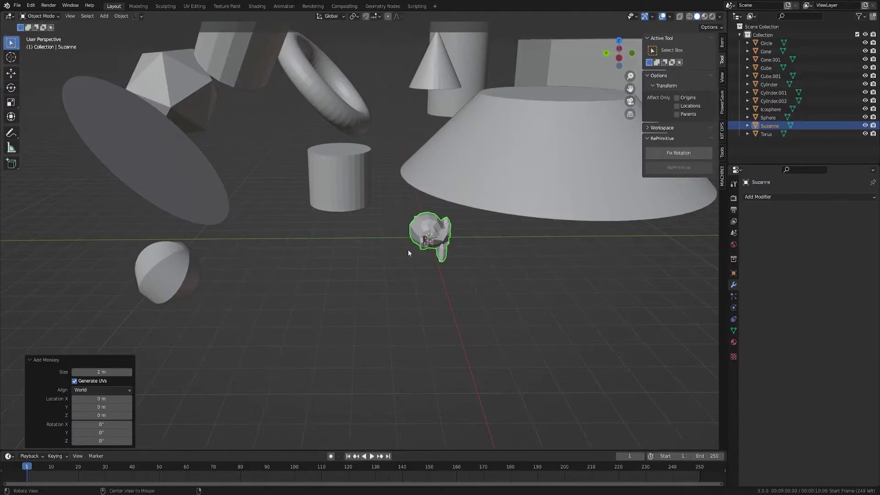
key("g")
left_click(387, 120)
Rotate the monkey freely with Trackball rotation by about 20.6° and -80.2°
key("r")
key("r")
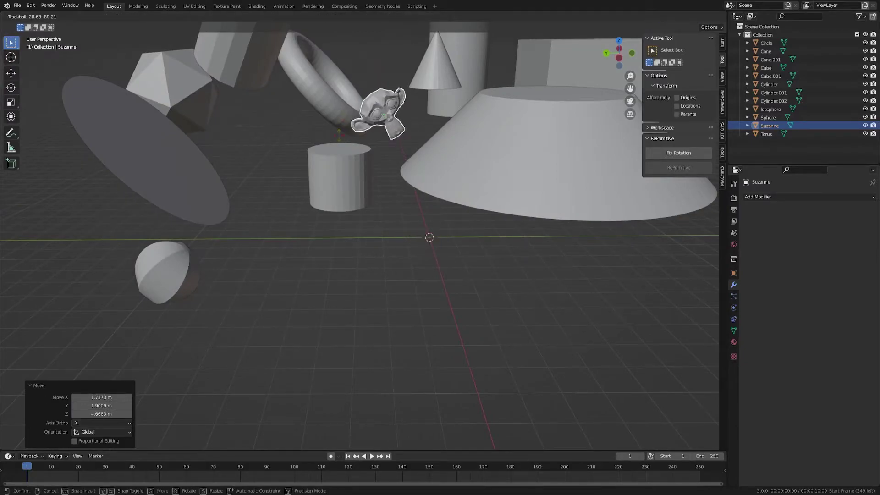
left_click(339, 135)
Apply the monkey's rotation and run Fix Rotation on it
key("ctrl+a")
left_click(339, 134)
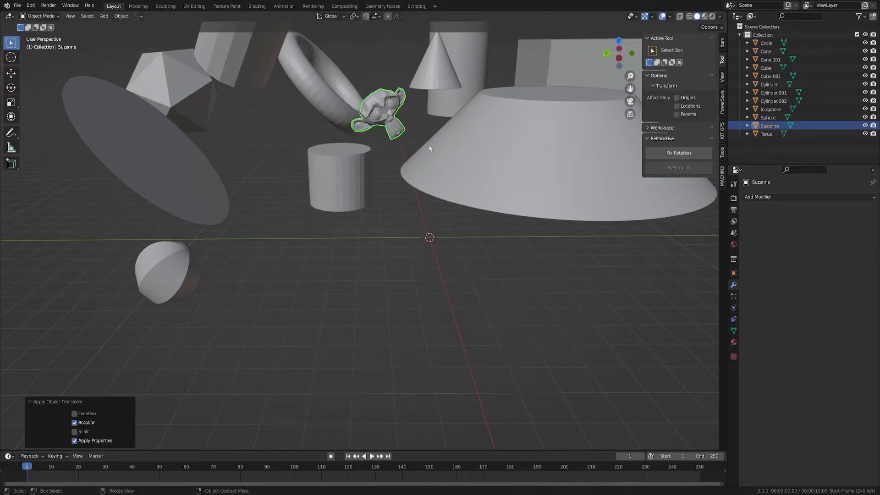
left_click(672, 153)
mouse_move(453, 142)
middle_mouse_down()
mouse_move(416, 150)
mouse_move(463, 156)
middle_mouse_up()
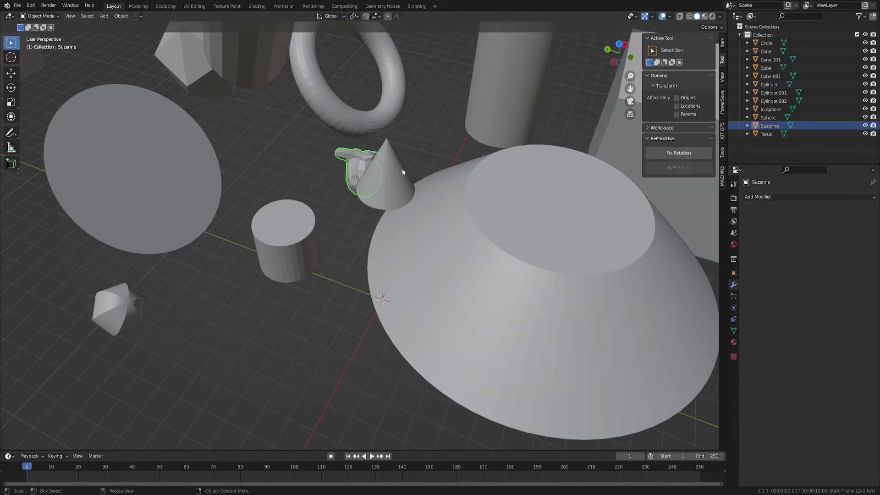
Inspect the monkey's mesh in Edit Mode, return to Object Mode and examine its orientation from several angles
middle_click_drag(405, 141, 440, 192)
left_click(429, 138)
key("Tab")
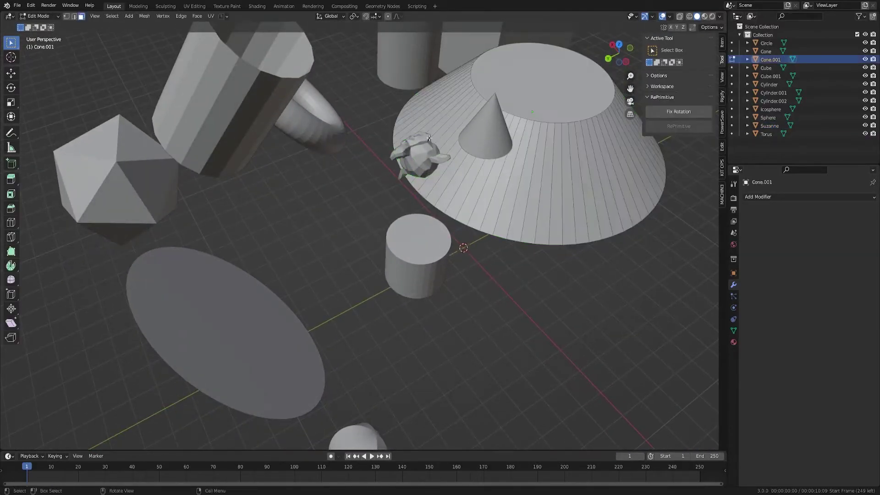
left_click(427, 137)
key("Tab")
left_click(429, 145)
key("Tab")
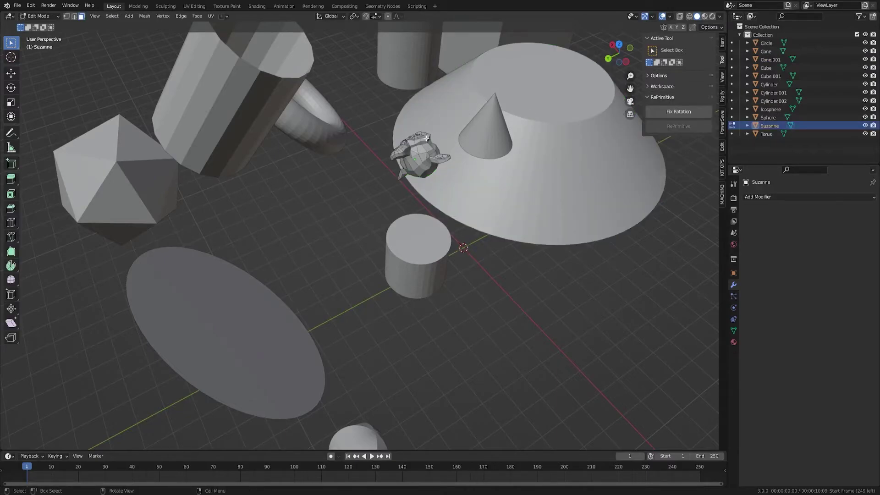
key("Tab")
middle_click_drag(438, 149, 394, 190)
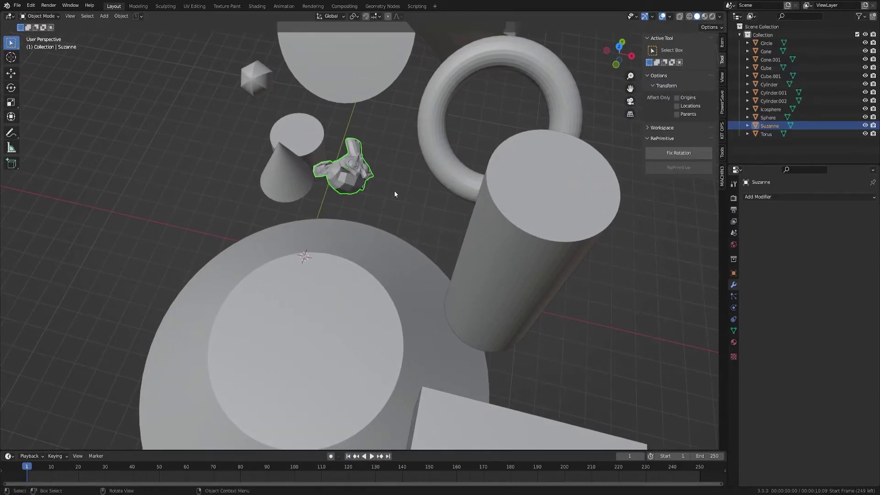
middle_click_drag(390, 192, 384, 189)
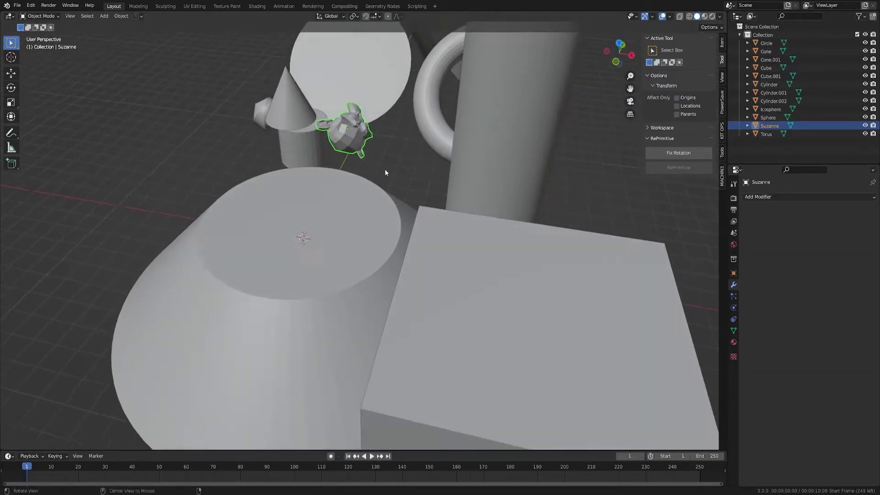
Select several faces on the monkey's head in Edit Mode and run Fix Rotation based on them
key("Tab")
left_click(348, 140)
left_click(342, 144, "shift")
left_click(348, 148, "shift")
left_click(355, 146, "shift")
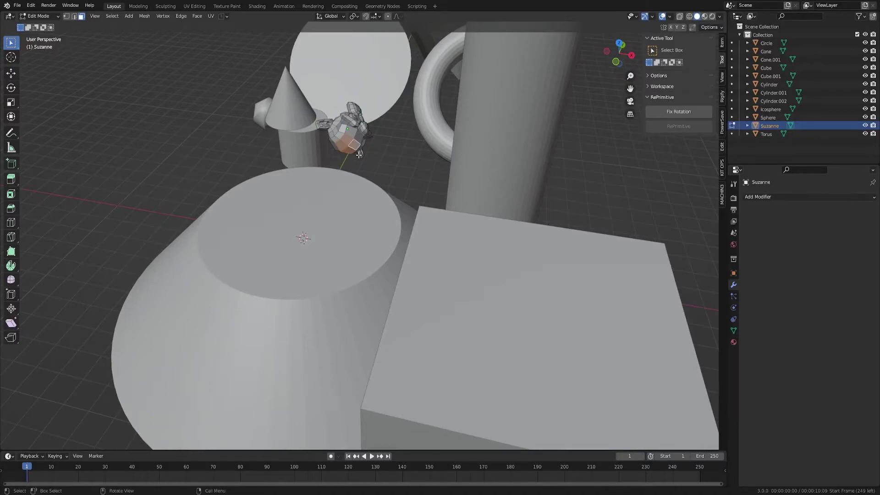
left_click(670, 112)
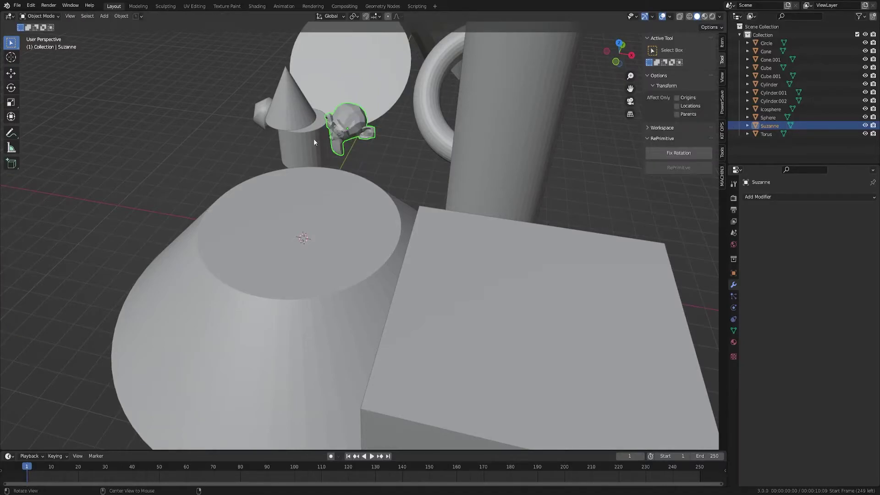
Run Fix Rotation on the monkey two more times from Edit Mode with vertex selection
middle_click_drag(314, 140, 451, 123)
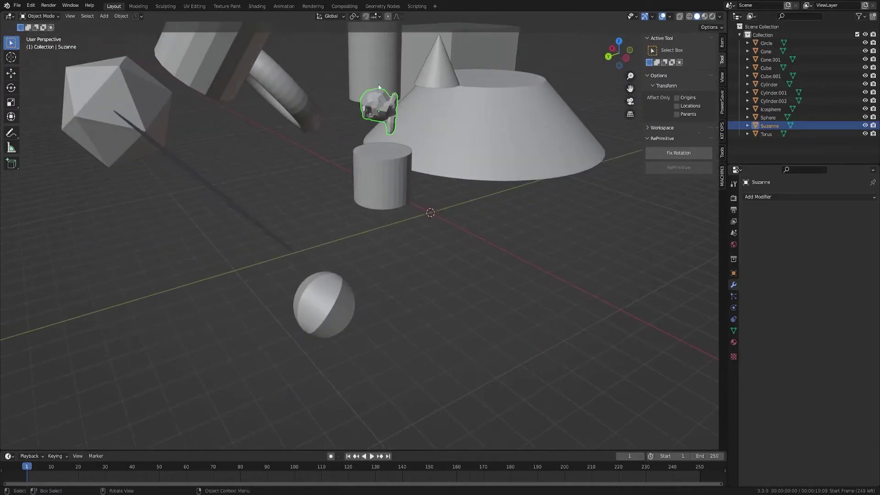
middle_click_drag(378, 84, 387, 127)
key("Tab")
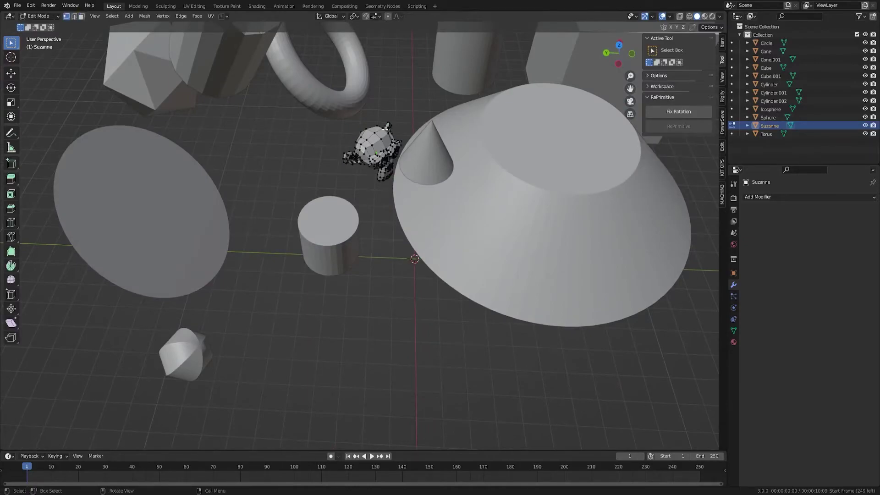
left_click(669, 113)
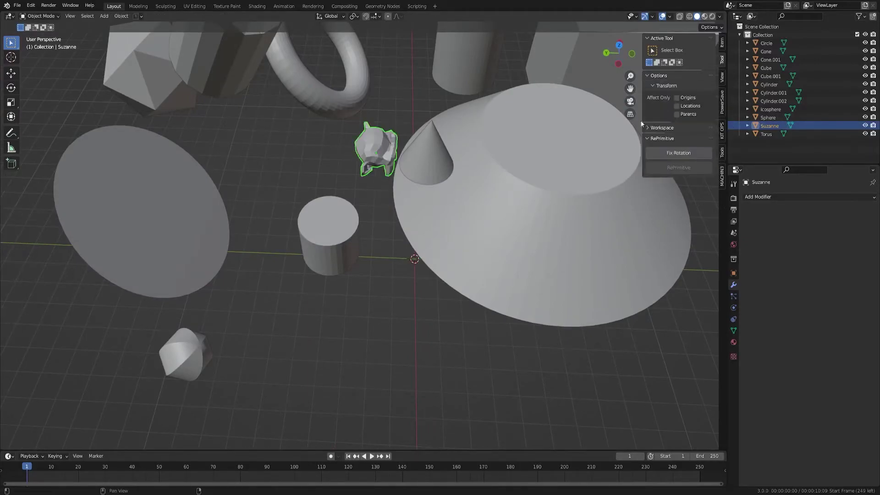
key("Tab")
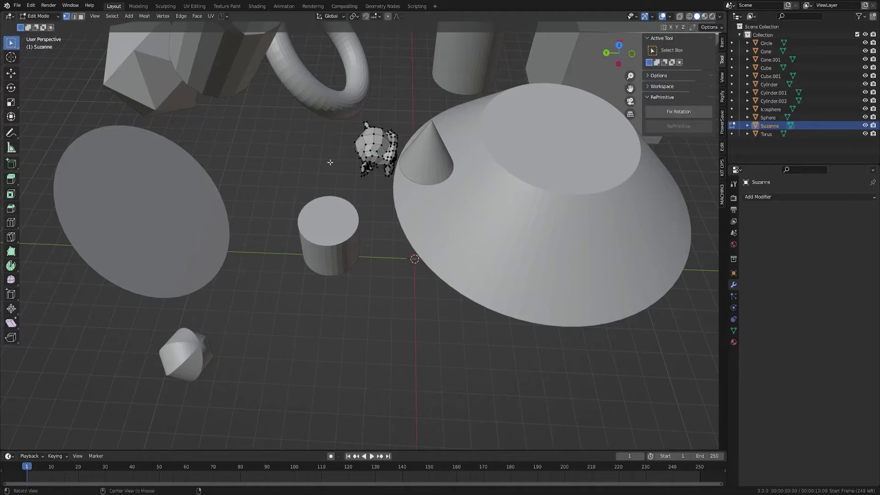
middle_click_drag(330, 161, 326, 142)
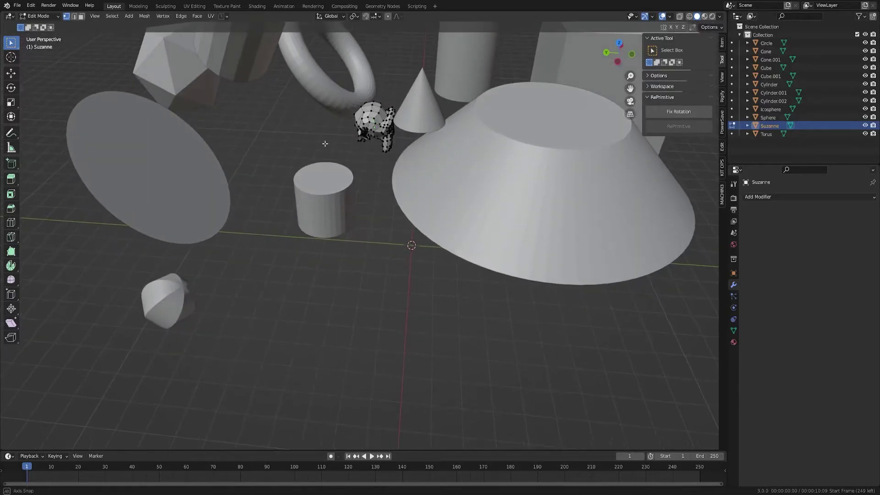
left_click(679, 112)
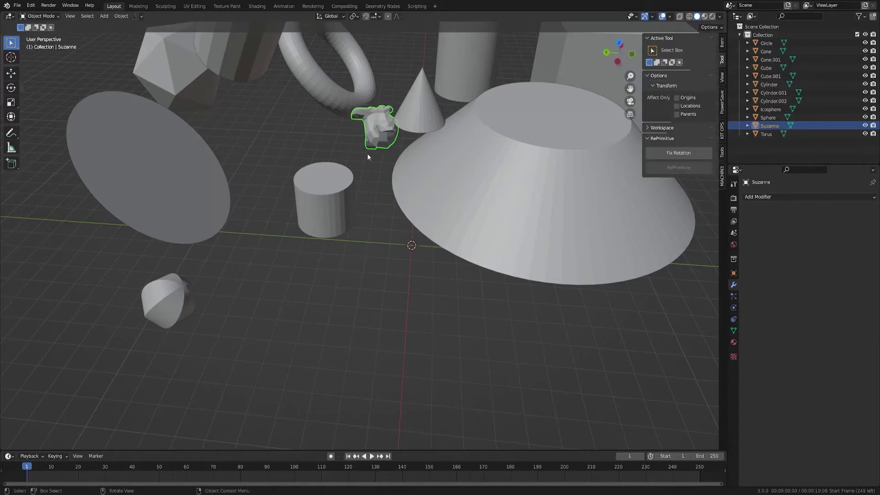
Rotate the small cylinder with Trackball rotation by about 50.4° and 25.2° and apply its rotation
left_click(351, 204)
key("r")
left_click(330, 222)
key("ctrl+a")
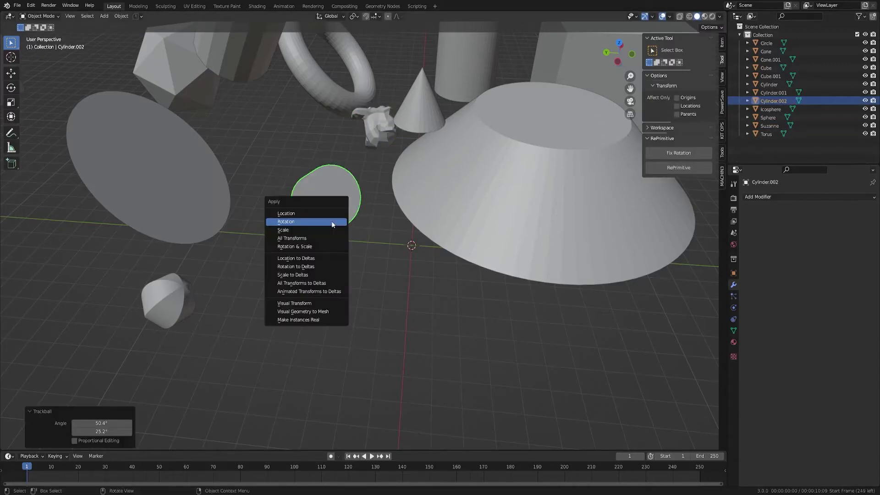
left_click(332, 220)
Run Fix Rotation on the small cylinder from Edit Mode with face selection
key("Tab")
left_click(374, 264)
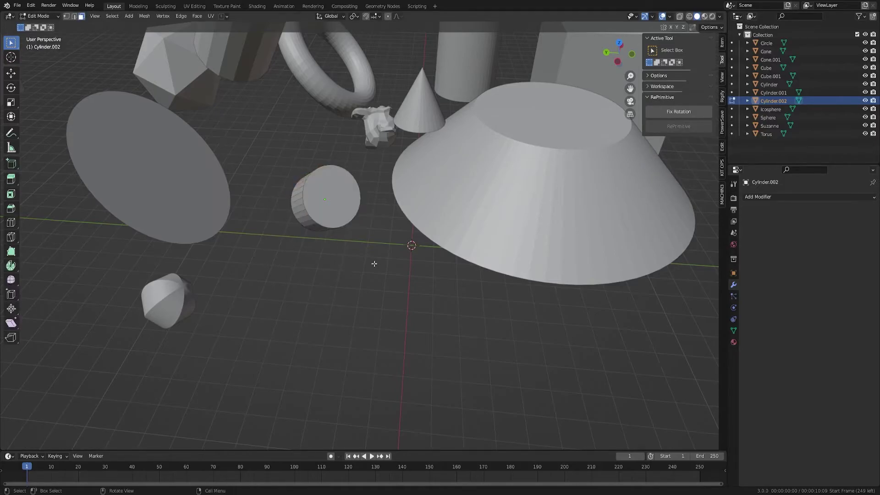
mouse_move(374, 264)
middle_mouse_down()
mouse_move(385, 238)
mouse_move(473, 244)
mouse_move(452, 222)
mouse_move(366, 262)
middle_mouse_up()
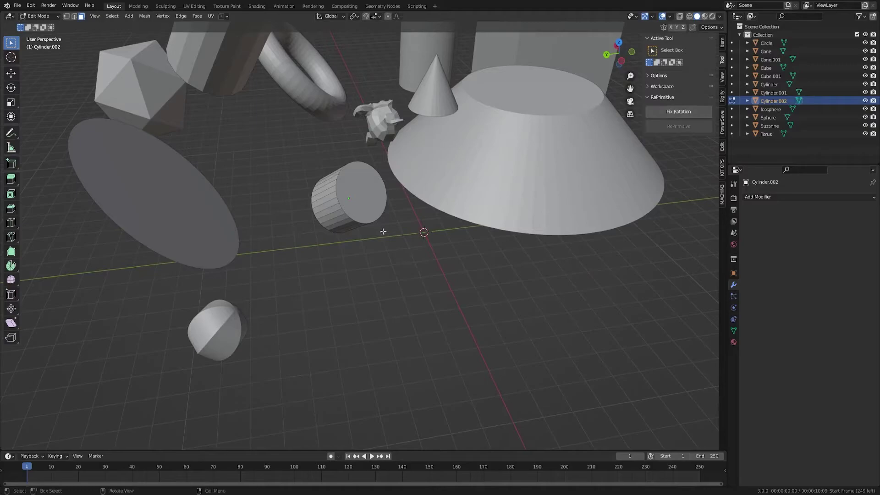
left_click(678, 112)
middle_click_drag(370, 222, 402, 225)
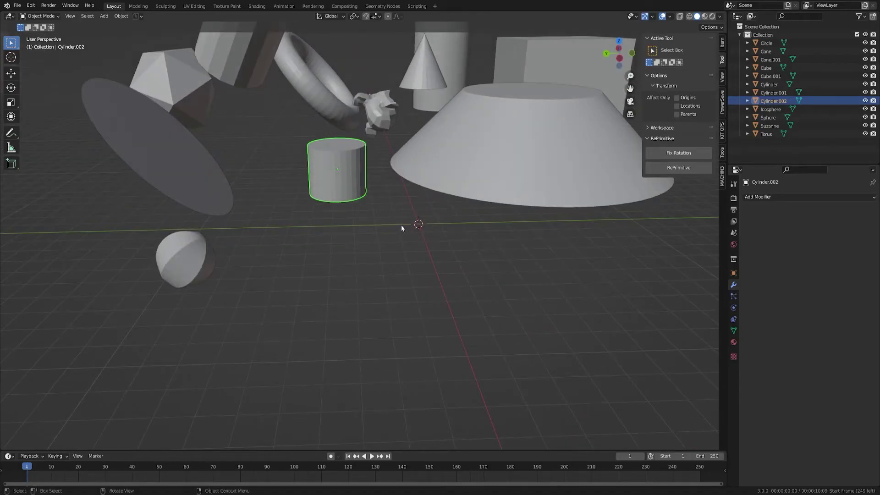
Add a new cylinder, move it clear of the other primitives and trackball-rotate it by about -35.5° and 14.9°
scroll(400, 224, "up", 2)
left_click(412, 226)
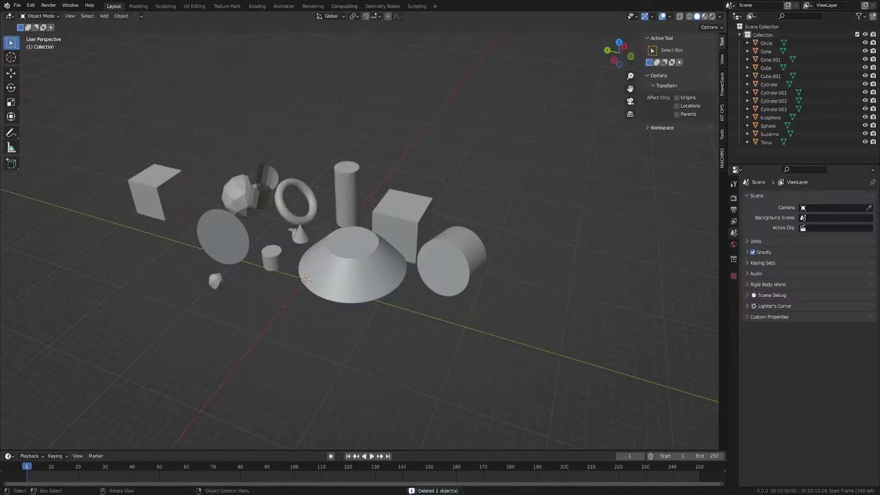
key("shift+a")
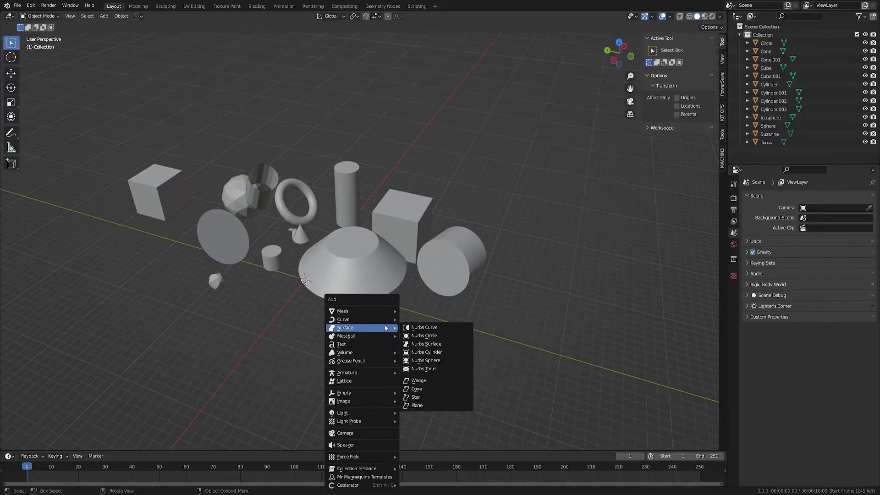
mouse_move(362, 311)
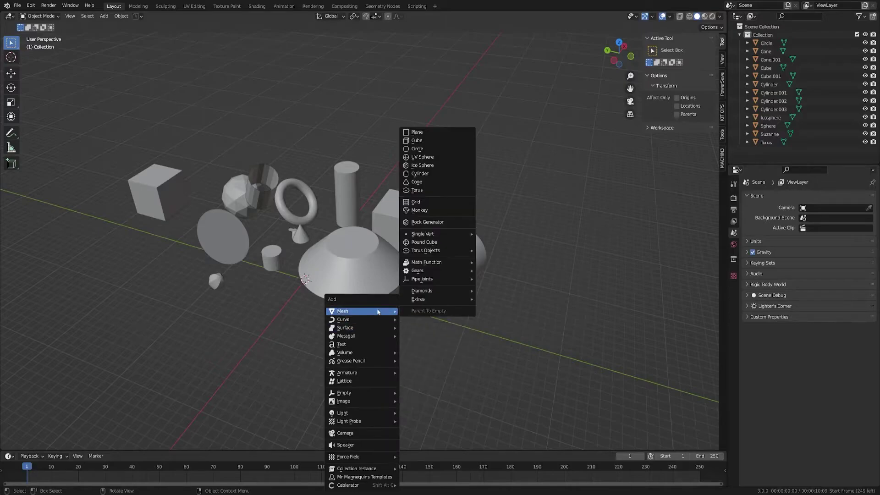
left_click(420, 175)
key("g")
left_click(449, 183)
key("r")
key("r")
left_click(462, 163)
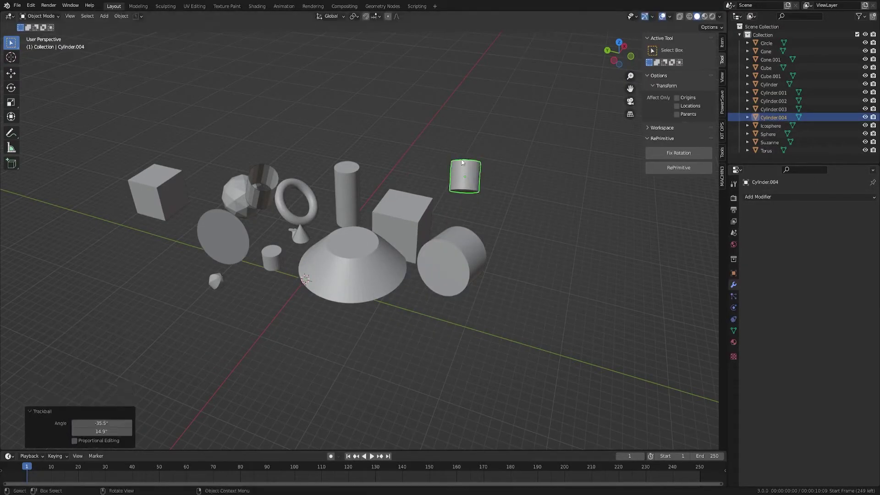
Add a Bevel modifier to the new cylinder with an amount of 0.33 m
middle_click_drag(506, 159, 471, 176)
left_click(787, 195)
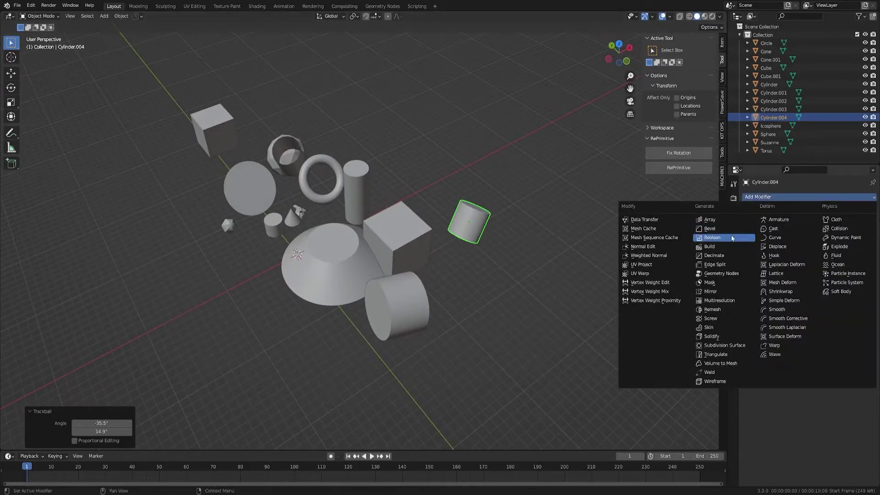
left_click(723, 237)
left_click_drag(824, 242, 848, 242)
left_click_drag(570, 243, 444, 206, "alt+shift")
scroll(436, 216, "up", 3)
Add an Array modifier to the beveled cylinder and set its count to 25
left_click(767, 197)
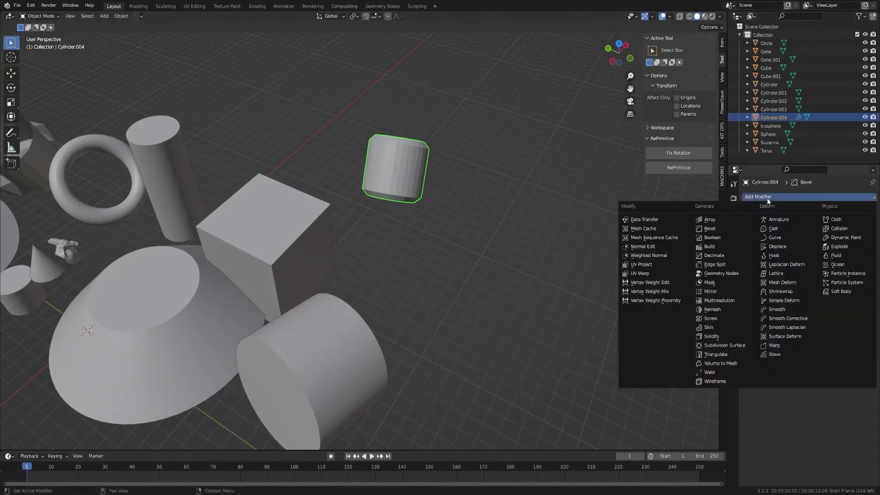
left_click(719, 220)
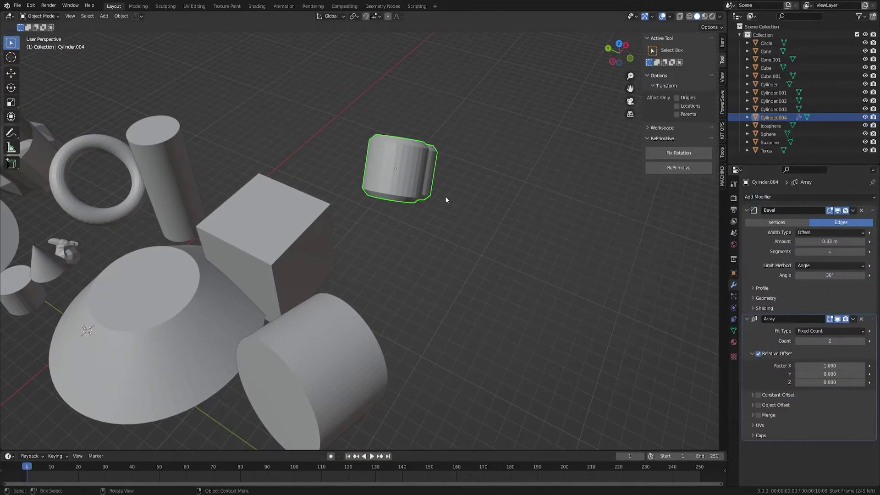
left_click_drag(446, 200, 386, 188, "alt")
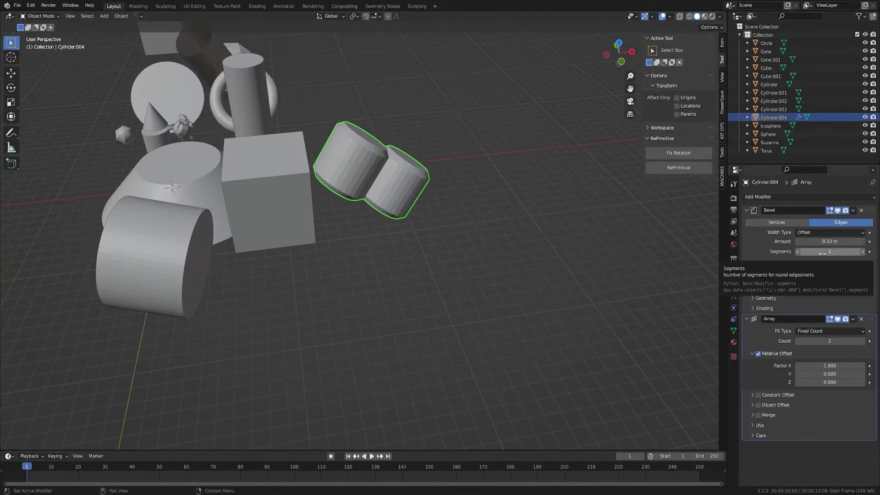
left_click_drag(817, 340, 838, 340)
Re-tweak the arrayed cylinder with RePrimitive to 10 vertices, radius 4.03 and depth 7.89
left_click(491, 291)
middle_click_drag(491, 290, 430, 248)
left_click(372, 184)
key("ctrl+alt+t")
left_click_drag(383, 191, 381, 280)
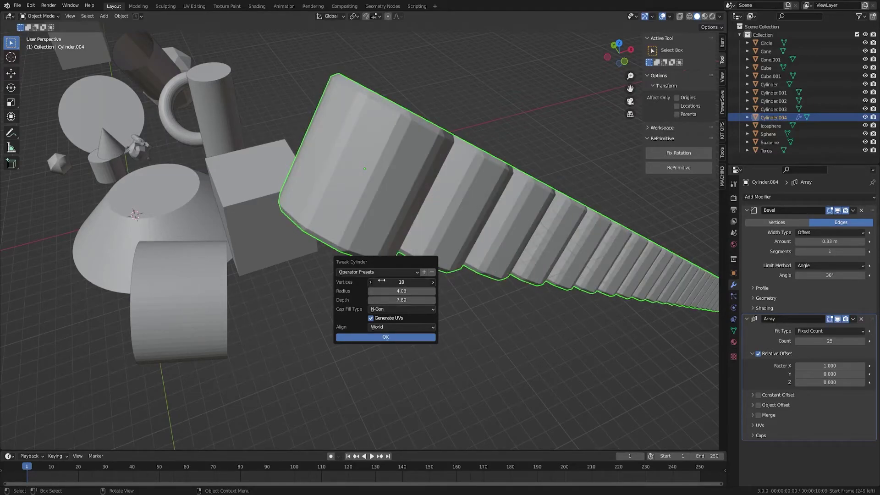
left_click(416, 337)
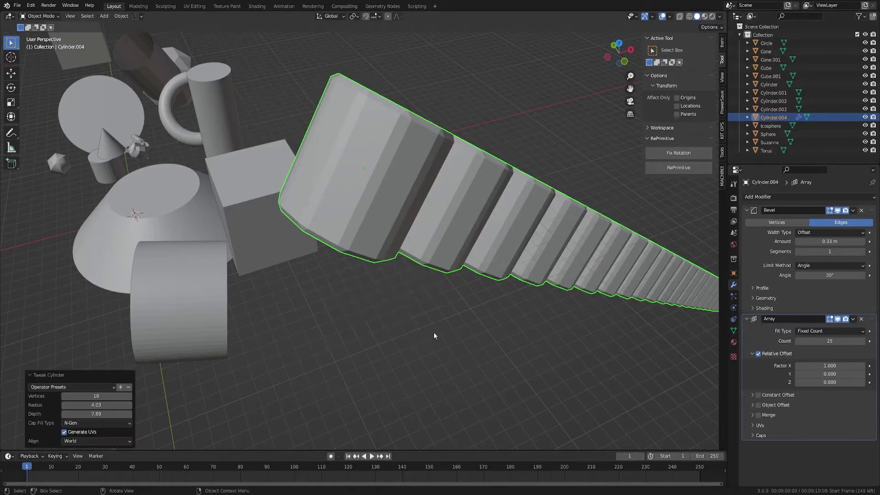
middle_click_drag(383, 226, 394, 238)
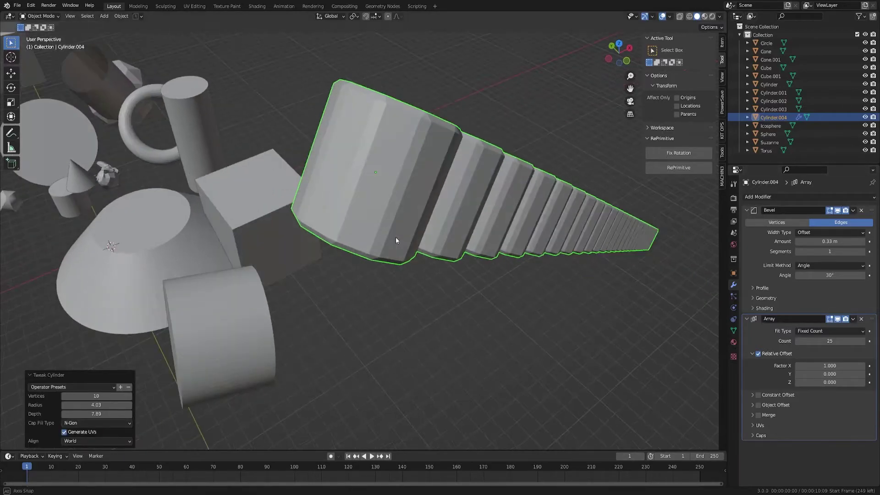
left_click(327, 312)
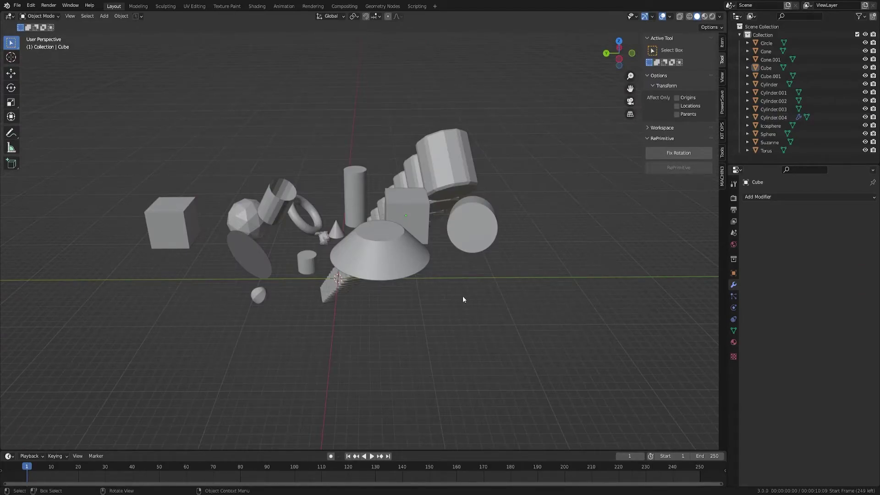
Add a cone mesh at the 3D cursor and select its mesh data in the Outliner
middle_click_drag(463, 298, 402, 220)
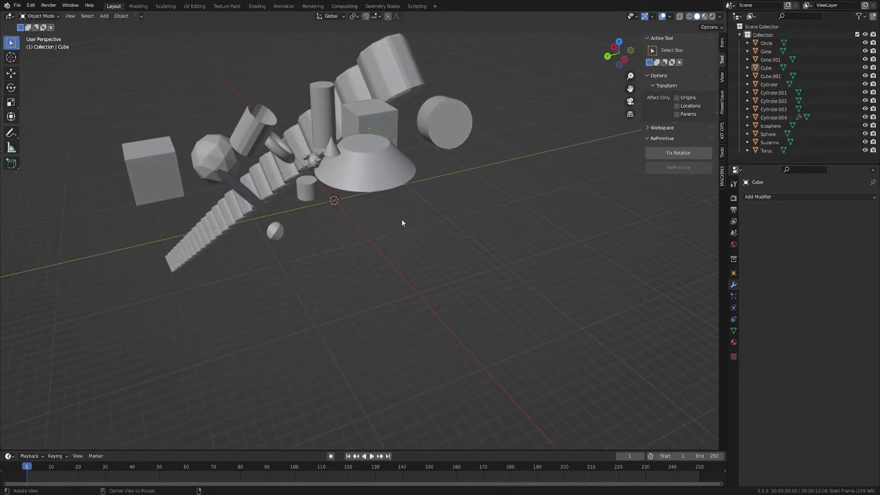
key("shift+a")
mouse_move(426, 183)
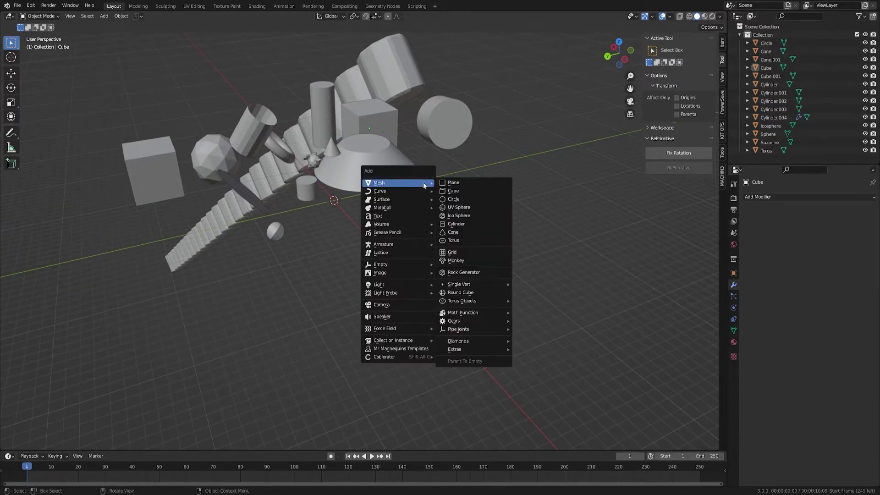
left_click(461, 232)
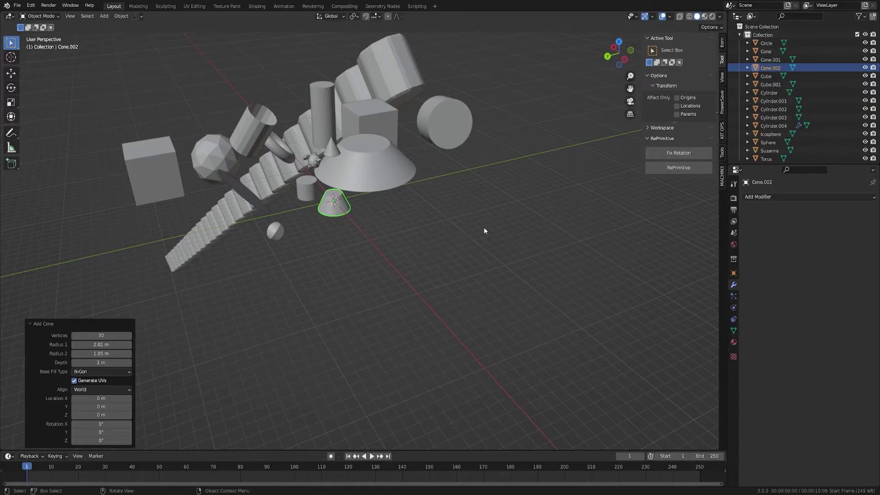
left_click(747, 67)
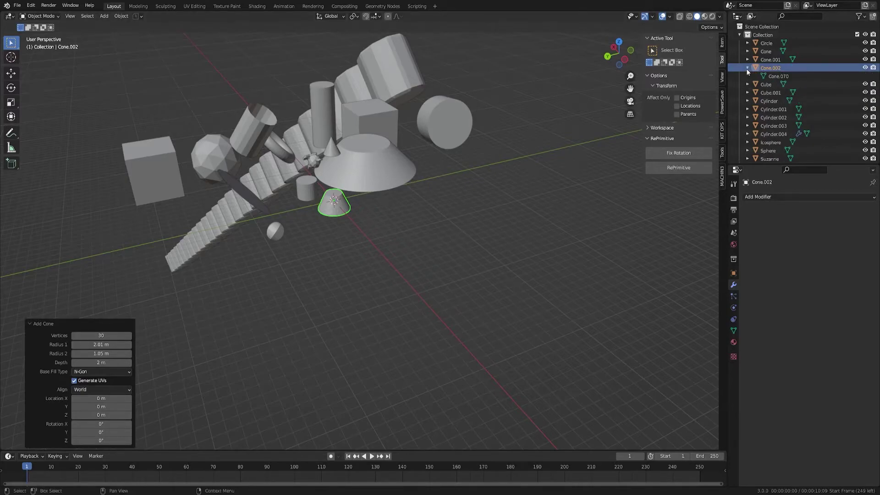
left_click(777, 76)
scroll(341, 208, "up", 4)
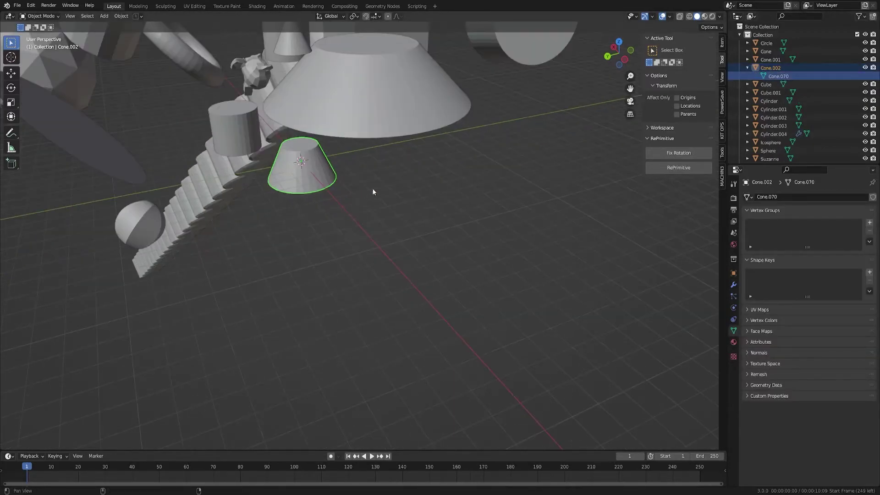
Move the new cone away from the other primitives and raise it about 3.57 m along Z
middle_click_drag(373, 189, 423, 202, "shift")
key("g")
left_click(630, 237)
middle_click_drag(630, 236, 495, 208, "shift")
middle_click_drag(494, 208, 476, 204)
key("g")
key("z")
left_click(477, 132)
Raise the cone about 3.03 m more along Z and move it about -5.10 m in X, -2.65 m in Y and 0.16 m in Z
middle_click_drag(478, 131, 393, 205, "shift")
key("g")
key("z")
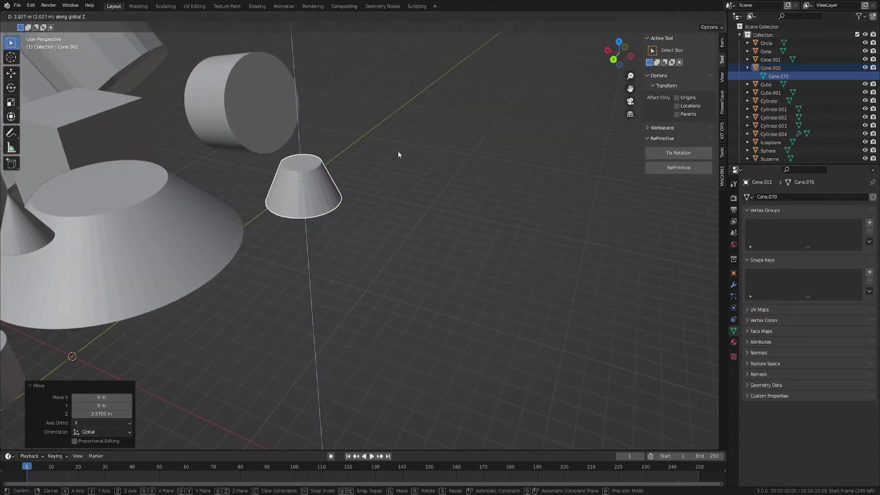
left_click(398, 151)
key("g")
left_click(475, 168)
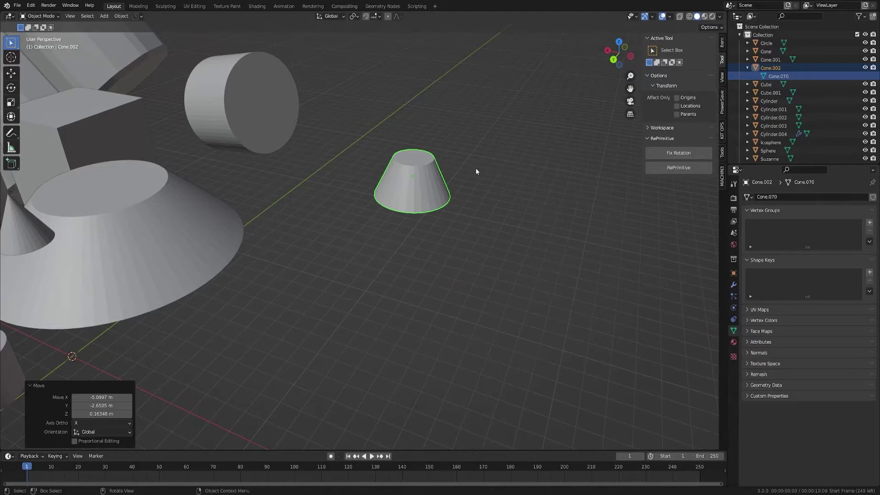
Rename the new cone's mesh data to Cube.028 and select the large cylinder near it
left_click(770, 77)
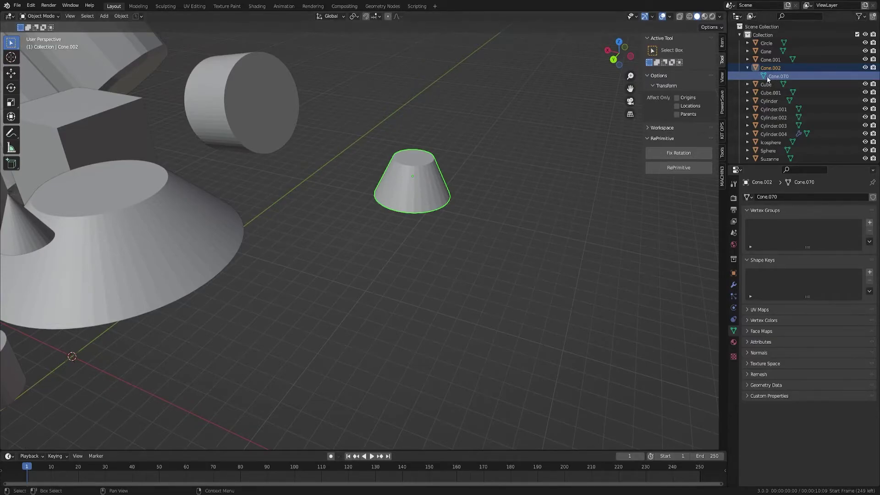
double_click(776, 77)
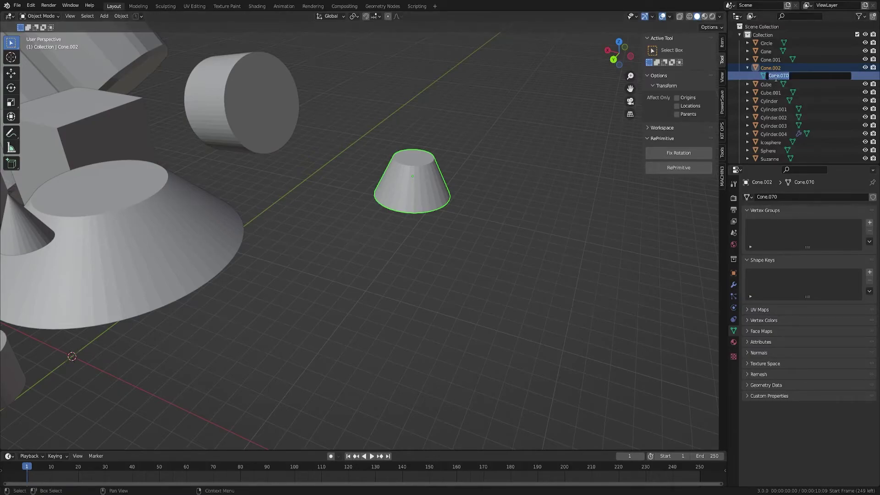
type("Cube.028")
key("Return")
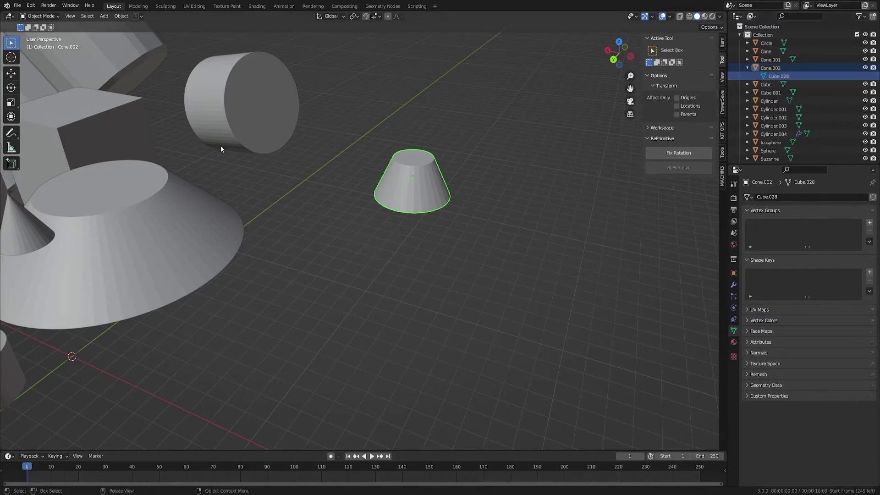
left_click(256, 136)
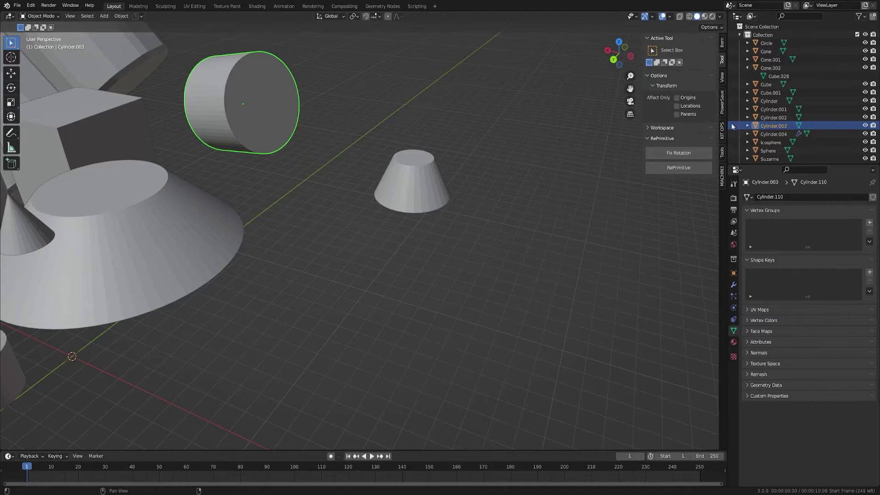
left_click(420, 203)
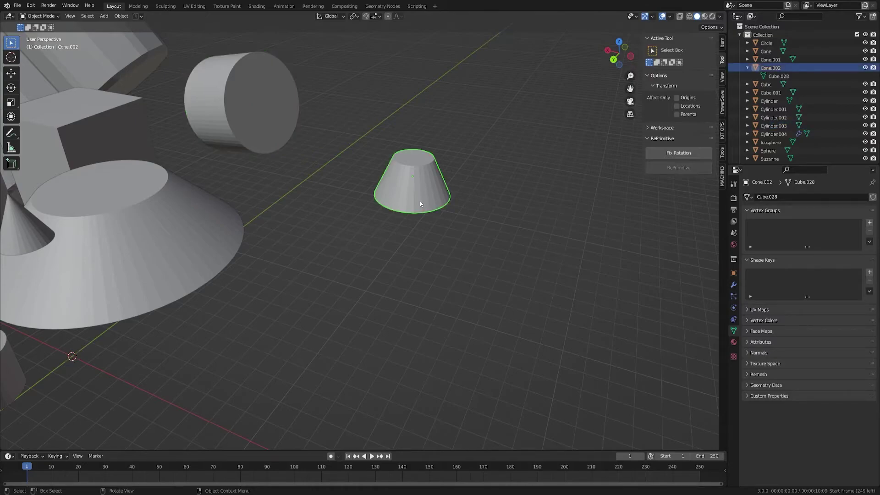
left_click(271, 142)
left_click_drag(382, 145, 409, 147, "alt")
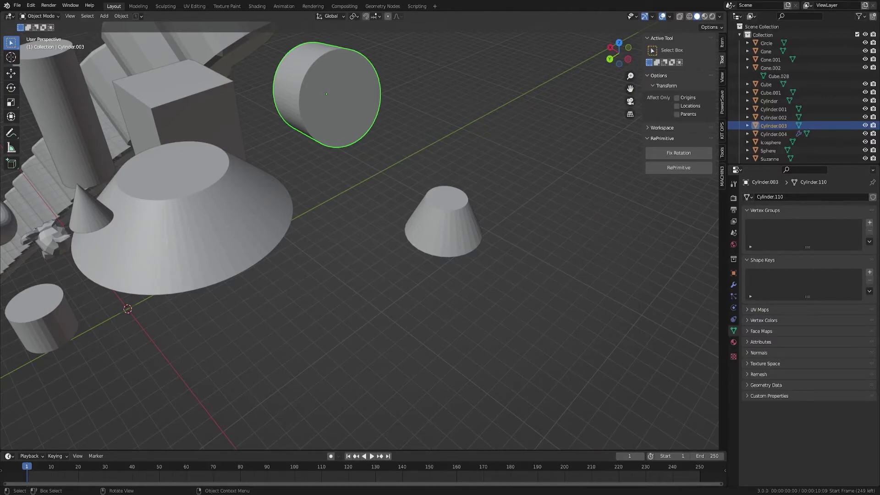
left_click(469, 247)
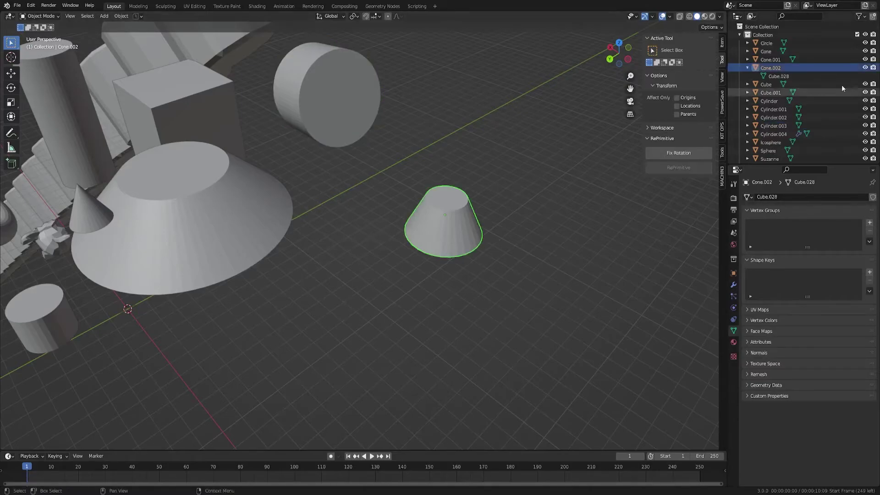
double_click(792, 74)
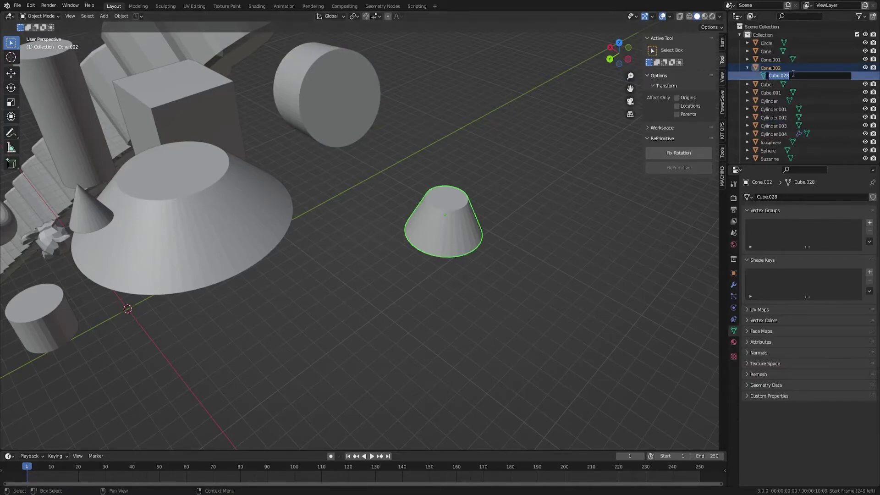
key("Escape")
Rename the large upper cylinder's mesh data to Cone in the Outliner
left_click(349, 110)
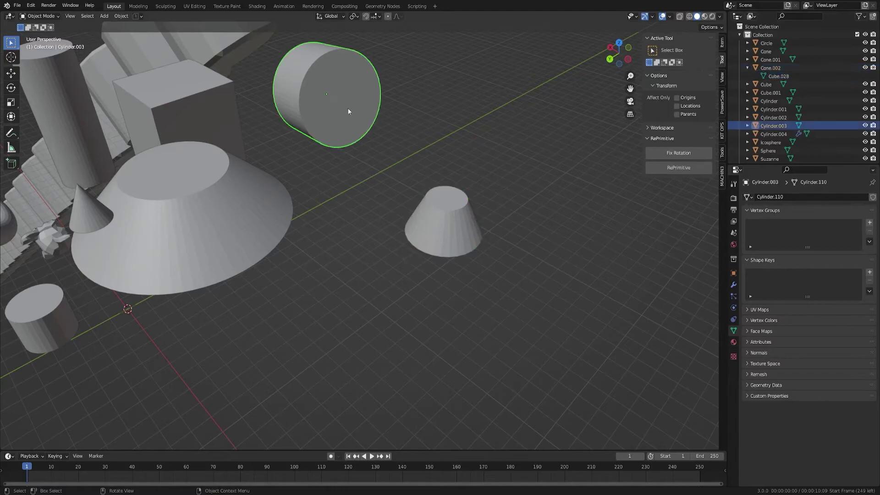
left_click(747, 126)
double_click(778, 133)
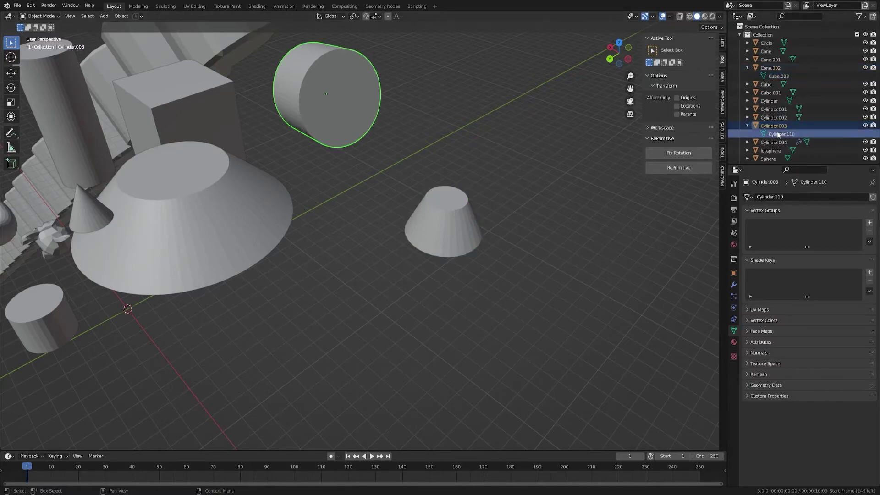
type("Cone")
key("Return")
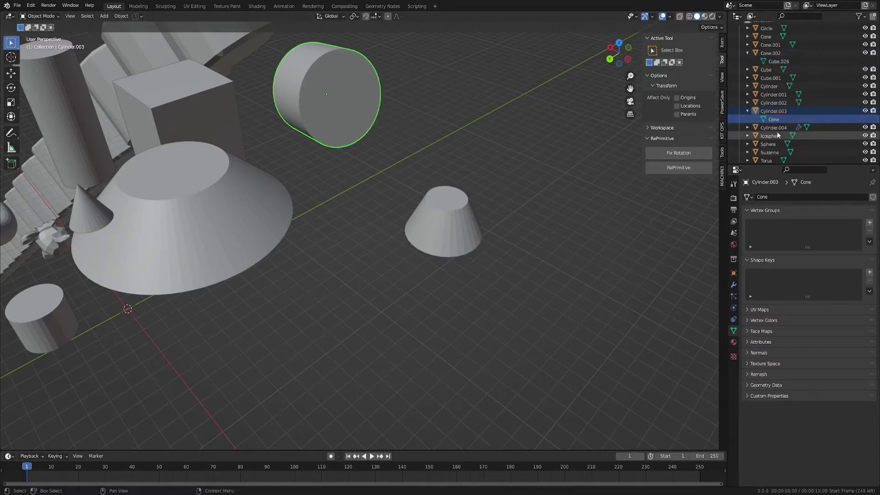
Re-tweak the renamed cylinder as a cone with Radius 1 of 3.97 and Radius 2 of 4.18
key("alt+r")
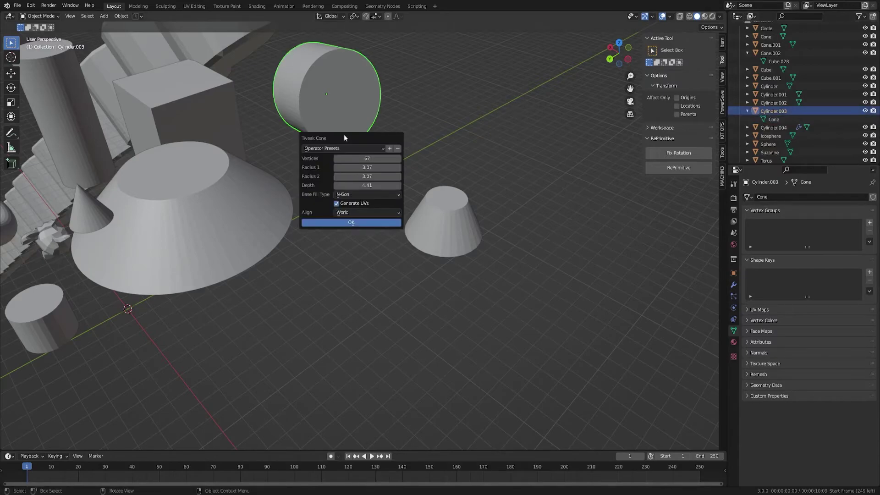
left_click_drag(344, 135, 453, 119)
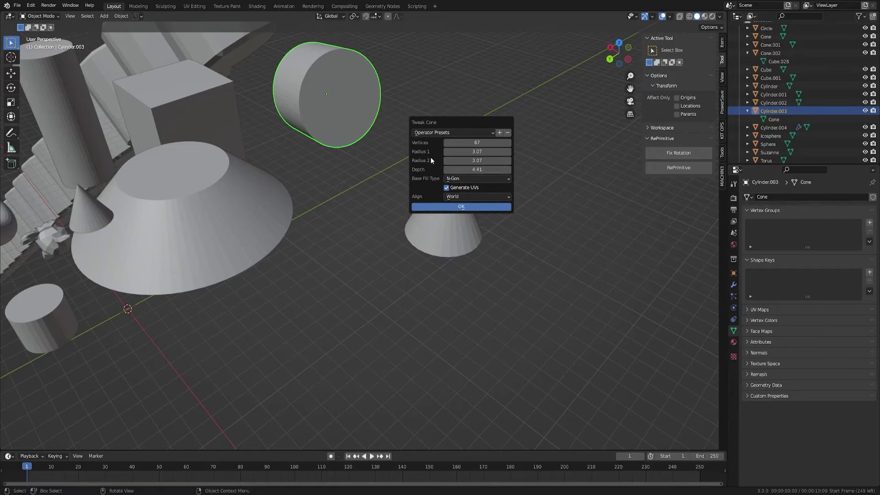
left_click_drag(476, 160, 493, 156)
left_click(475, 207)
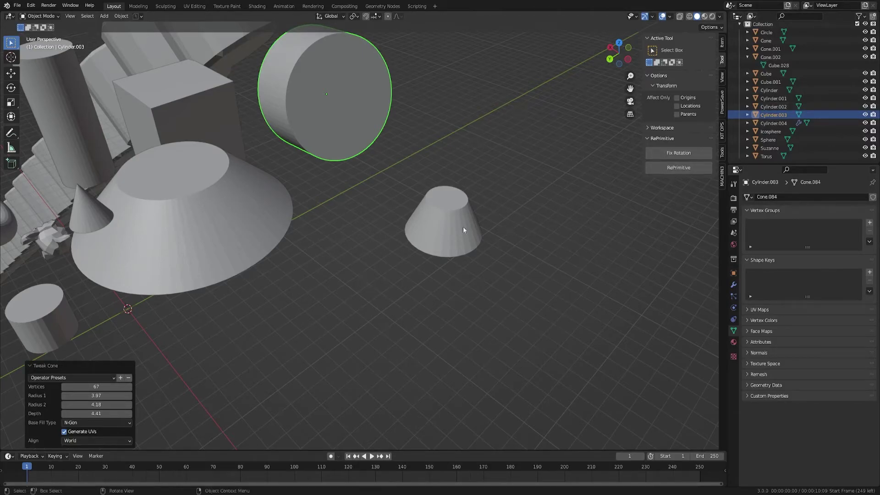
left_click(354, 216)
key("ctrl+z")
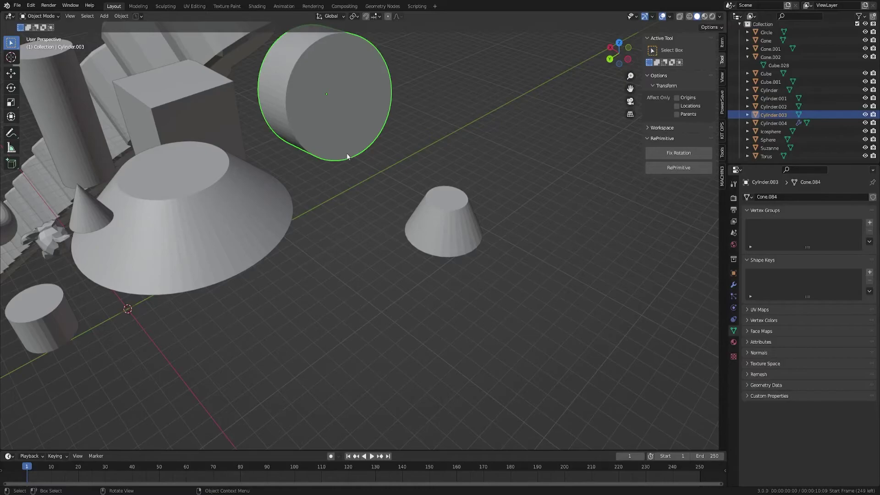
In Edit Mode, pull two rim vertices of the cylinder's front cap outward, the second by about -6.70 m in X and -6.05 m in Y
key("Tab")
left_click(290, 84)
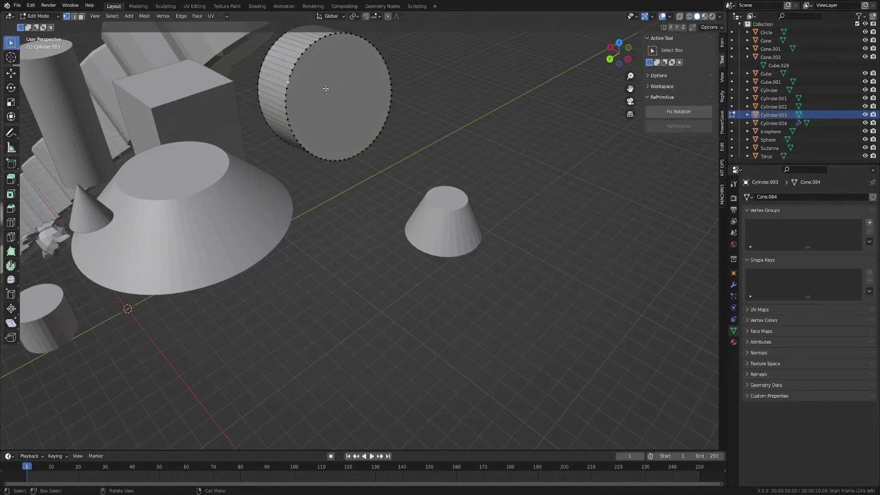
key("g")
left_click(417, 110)
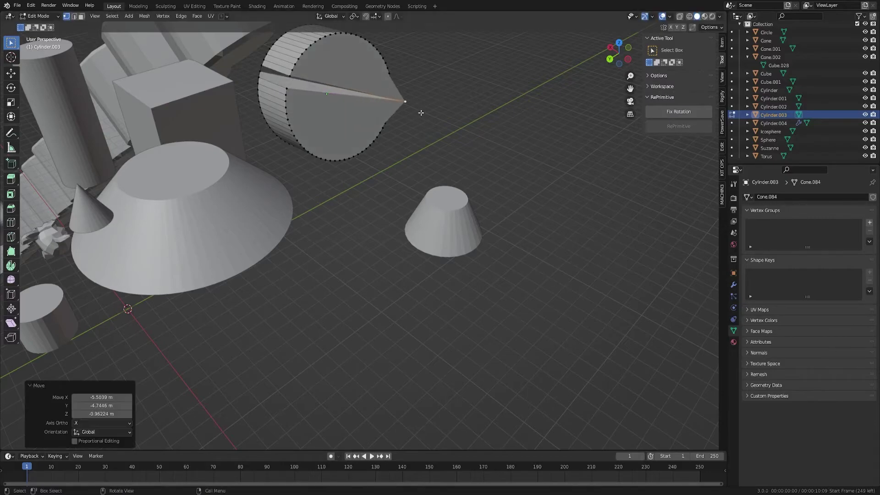
key("g")
left_click(452, 79)
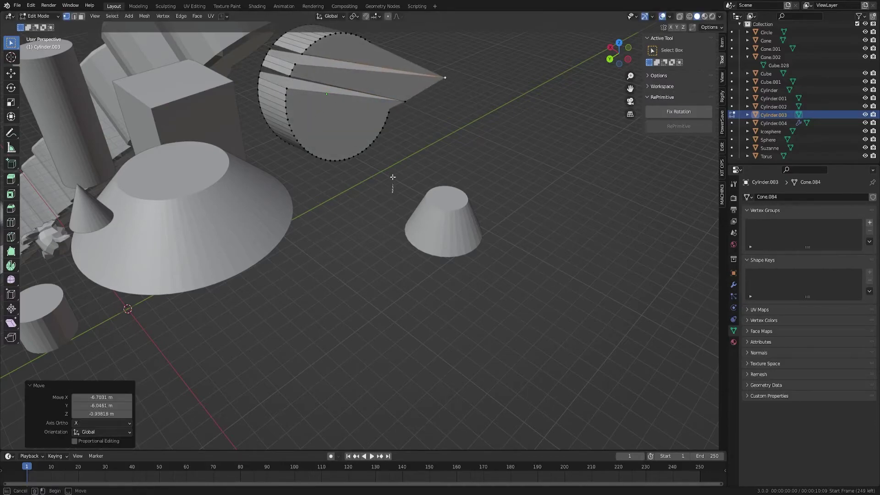
Box-select the lower rim vertices and move them about -7.02 m in X and -7.56 m in Y, then displace another vertex and return to Object Mode
left_click_drag(395, 192, 287, 79)
key("g")
left_click(490, 110)
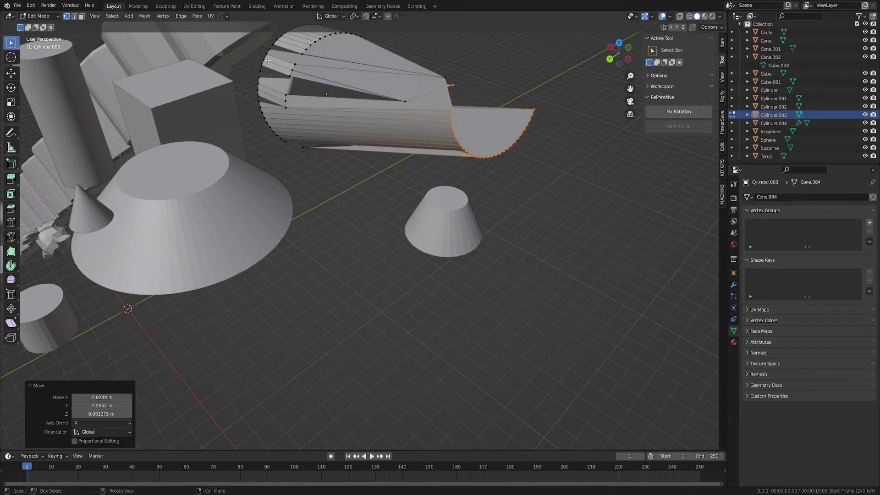
left_click(288, 76)
key("g")
left_click(246, 133)
key("Tab")
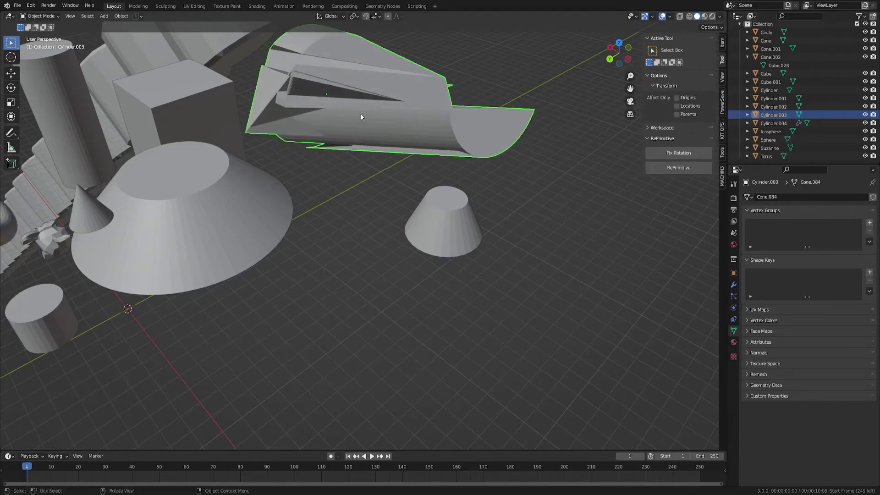
Rebuild the distorted mesh as a clean primitive with RePrimitive, accepting the proposed Tweak Cone values
key("F9")
left_click_drag(360, 113, 354, 183)
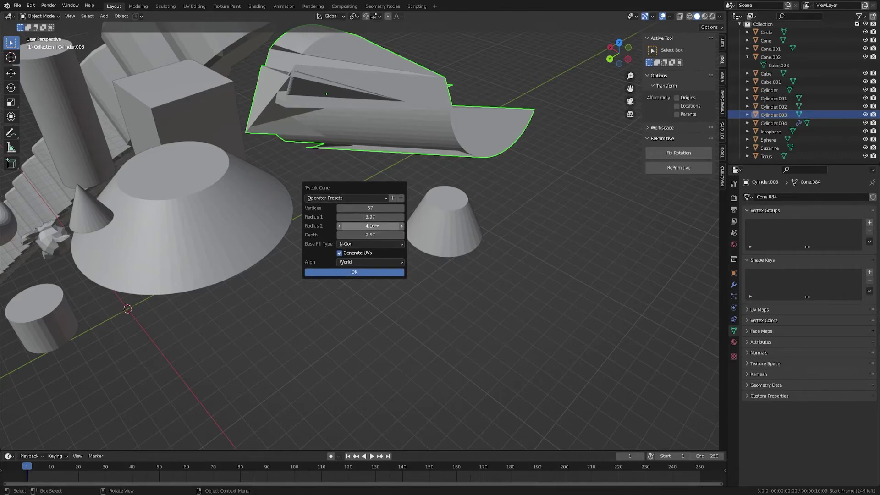
left_click(364, 273)
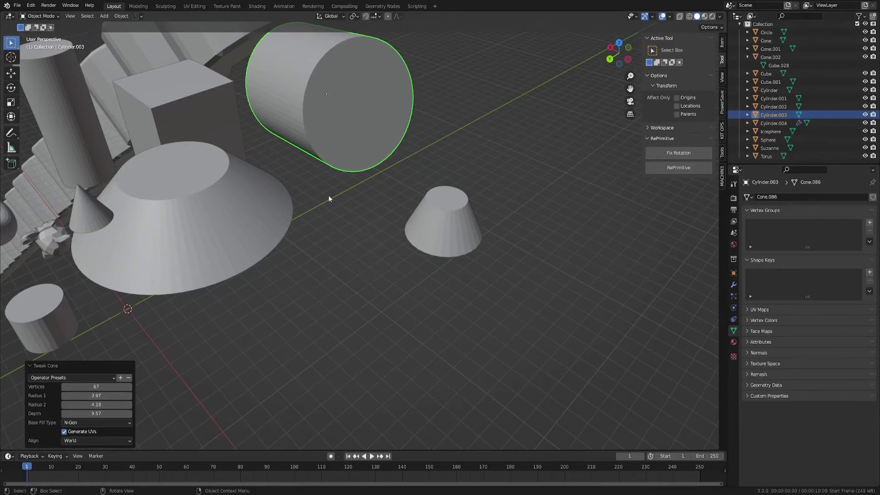
left_click(378, 168)
left_click(352, 118)
left_click(452, 123)
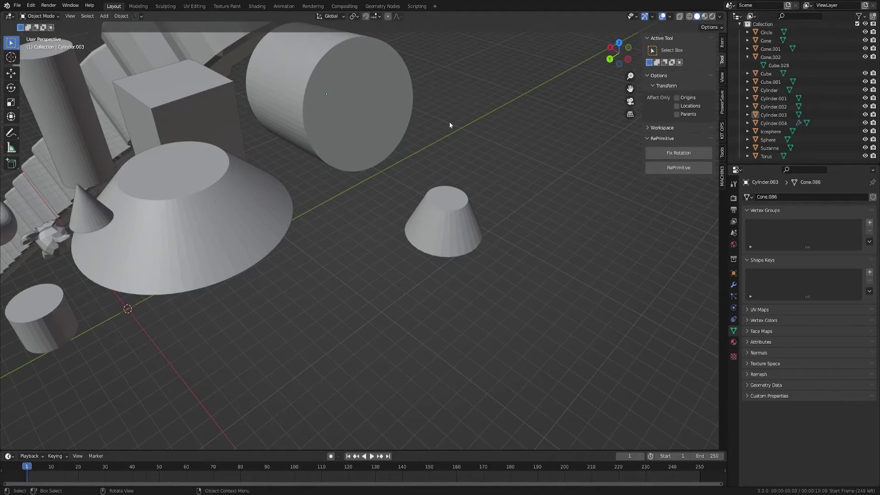
left_click(386, 128)
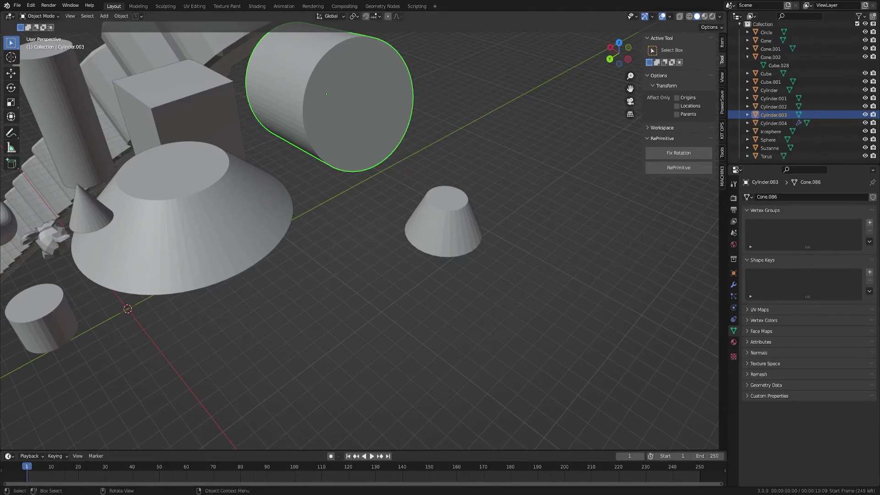
left_click(320, 231)
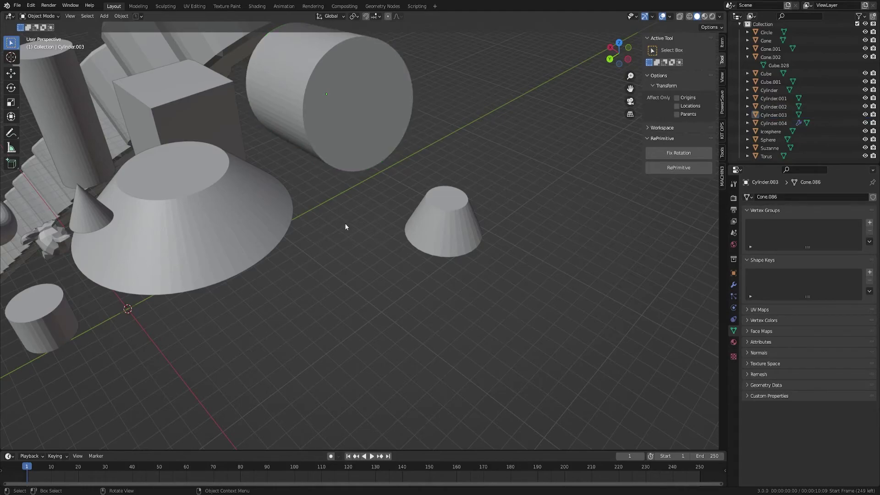
left_click(356, 145)
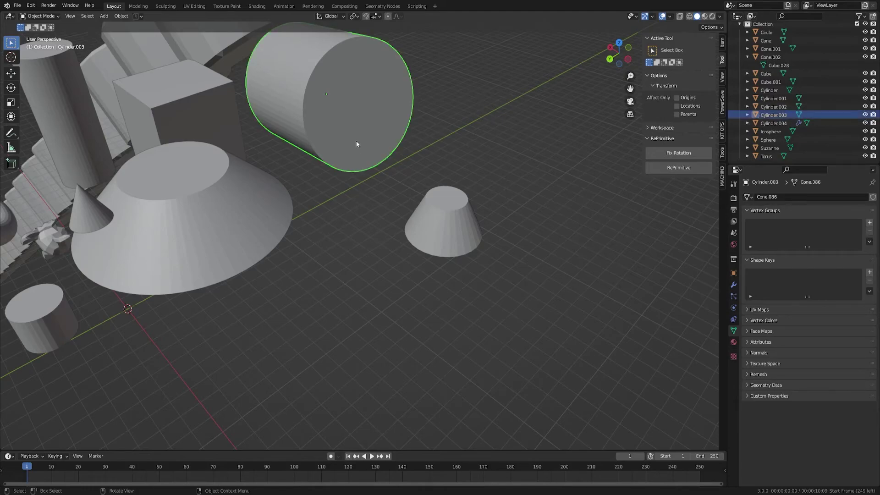
left_click(364, 216)
left_click(350, 139)
left_click(351, 188)
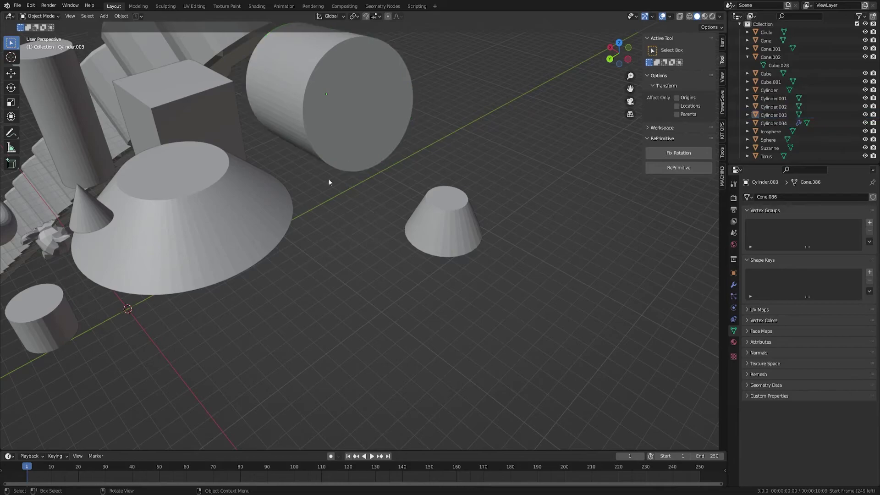
left_click(337, 106)
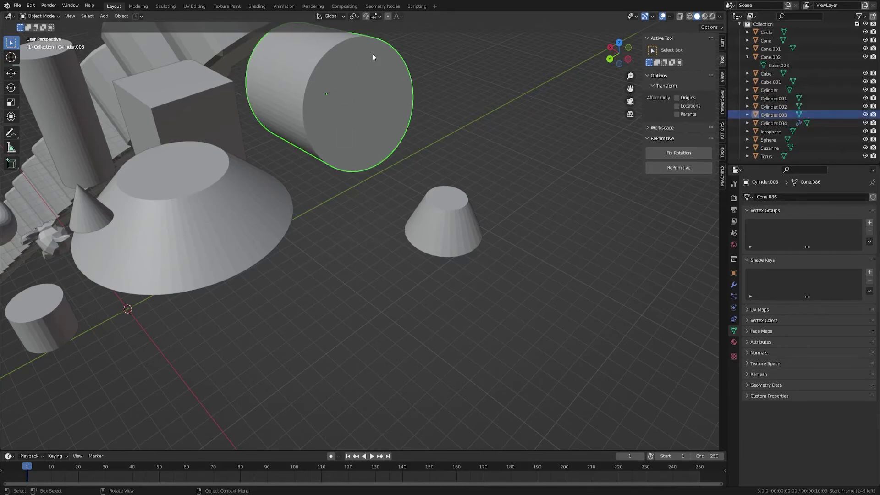
left_click(361, 229)
Add six evenly spaced loop cuts around the large cylinder's side without sliding them, and return to Object Mode
left_click(361, 153)
key("Tab")
key("ctrl+r")
scroll(273, 84, "up", 5)
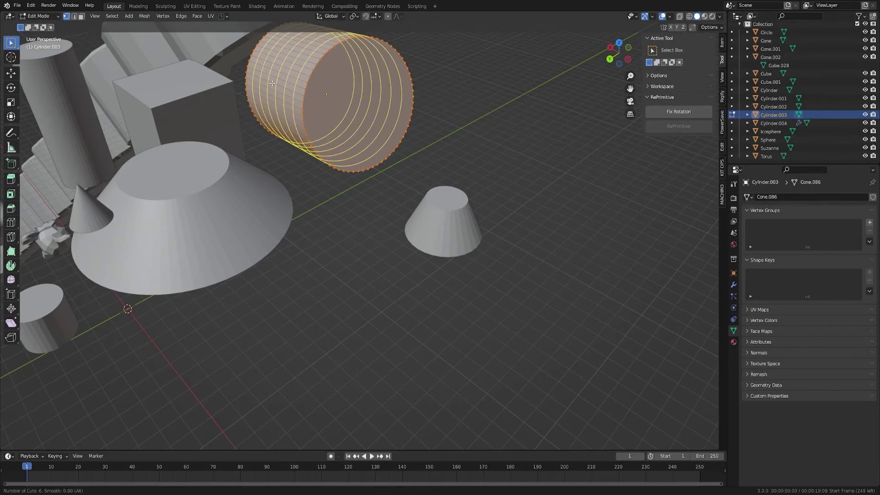
left_click(272, 83)
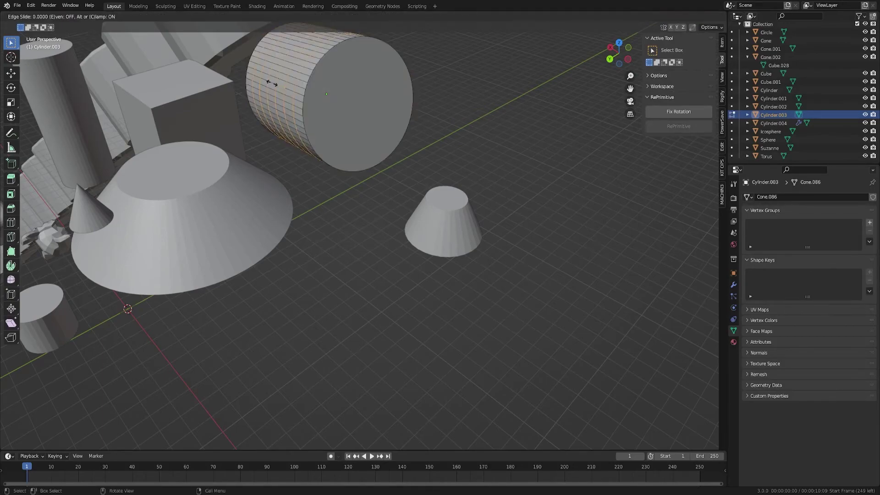
right_click(277, 84)
key("Tab")
key("Tab")
key("Tab")
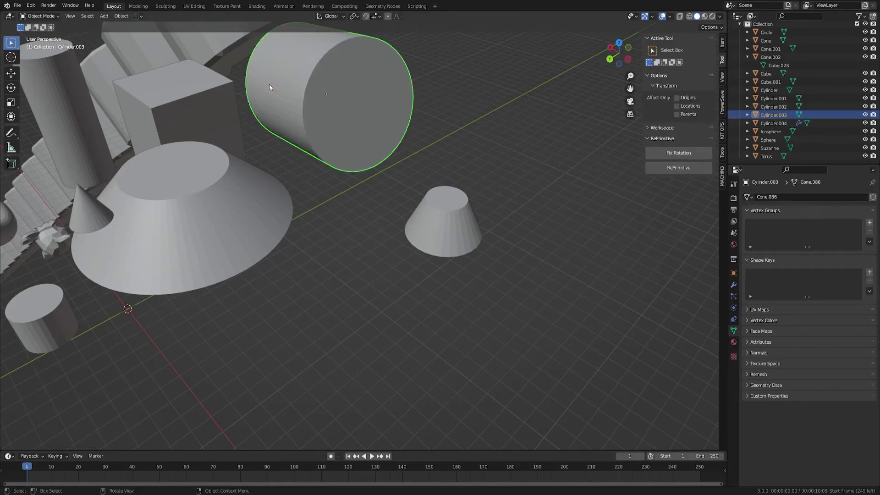
Rebuild the loop-cut cylinder with RePrimitive, accepting the proposed Tweak Cone values including the Triangle Fan base fill
left_click(400, 144)
left_click(384, 141)
key("F9")
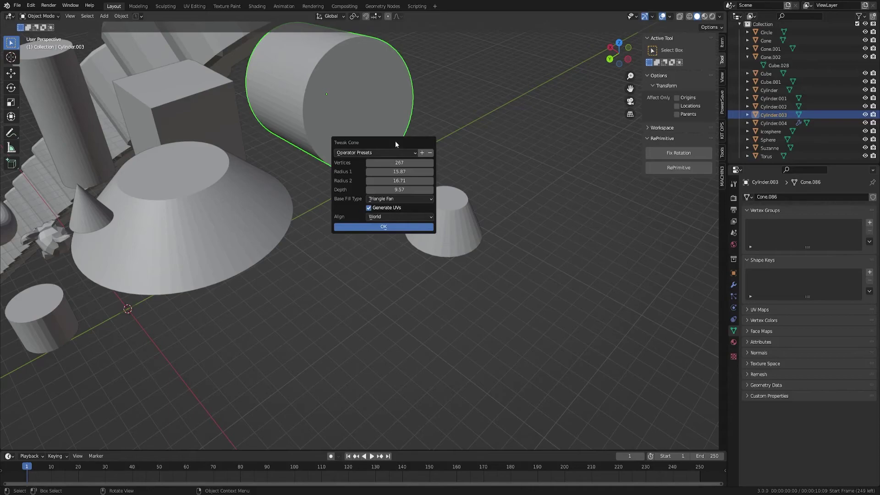
left_click_drag(395, 144, 386, 193)
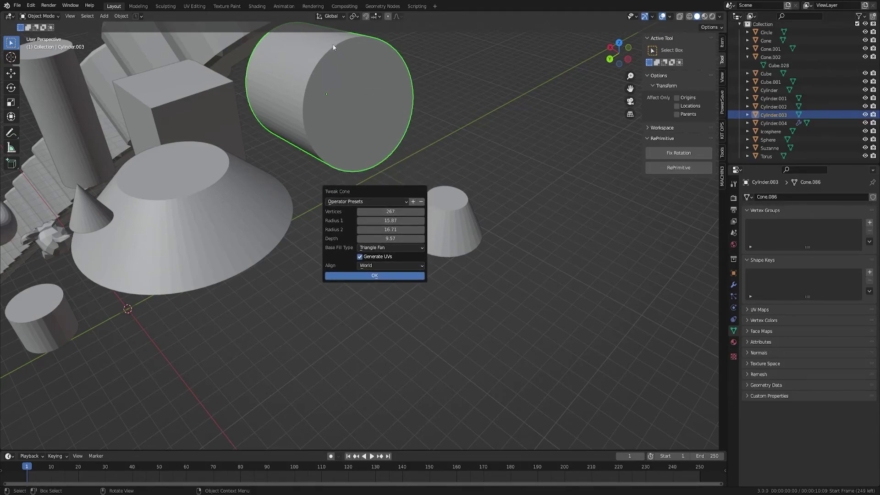
left_click(375, 276)
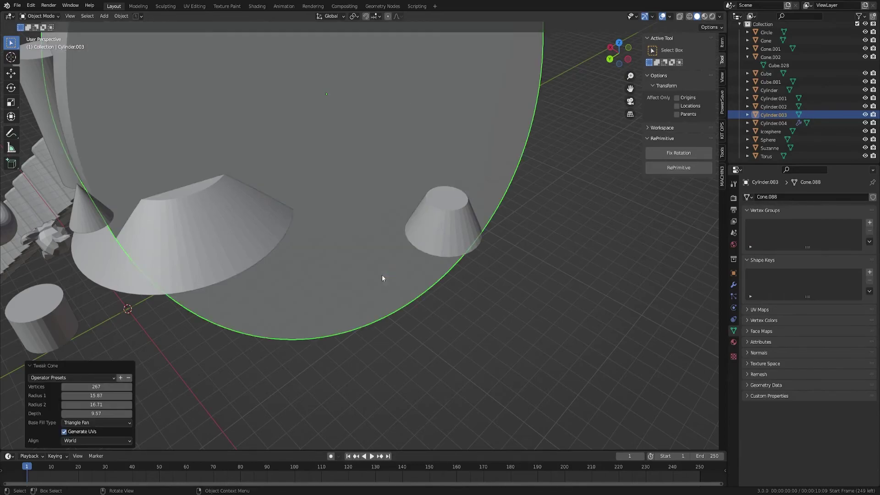
scroll(317, 165, "down", 3)
mouse_move(292, 151)
middle_mouse_down()
mouse_move(317, 146)
mouse_move(298, 141)
middle_mouse_up()
key("Tab")
Examine the enlarged cylinder's triangle-fan cap in Edit Mode by selecting its rim loop and centre vertex, and deselect everything
key("Tab")
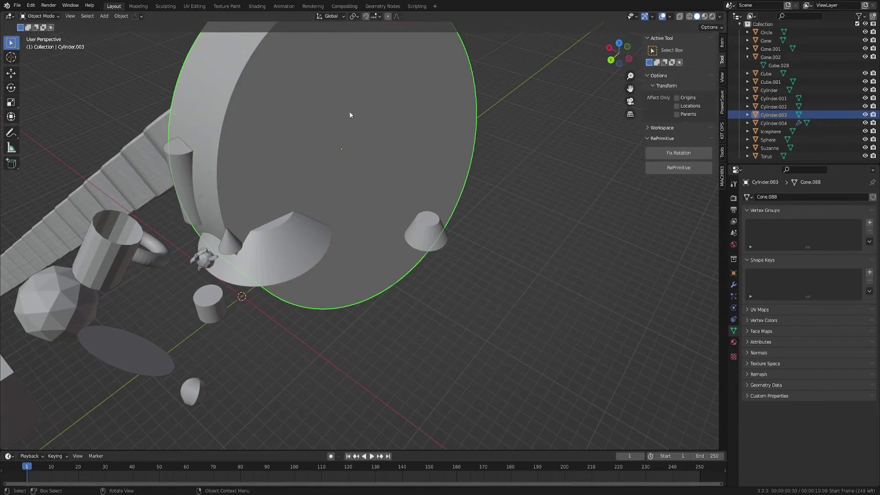
left_click(486, 177)
left_click(406, 161)
key("Tab")
middle_click_drag(275, 114, 218, 90)
key("alt+a")
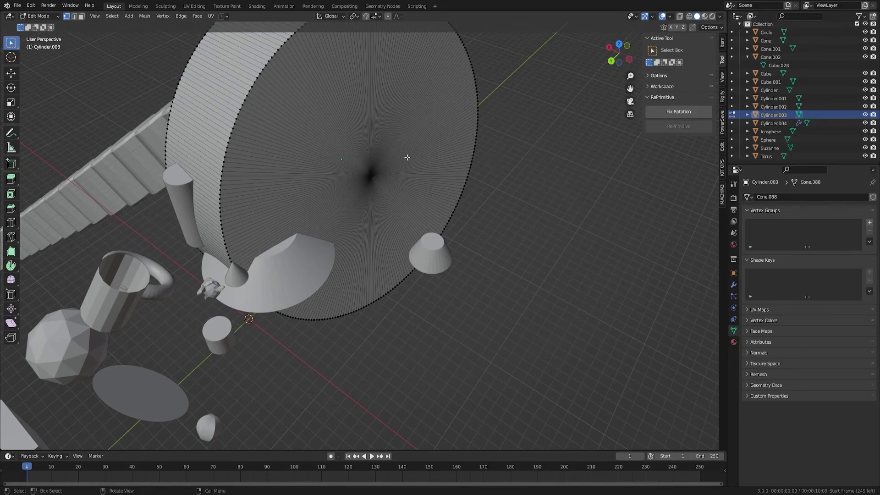
left_click(234, 134, "alt")
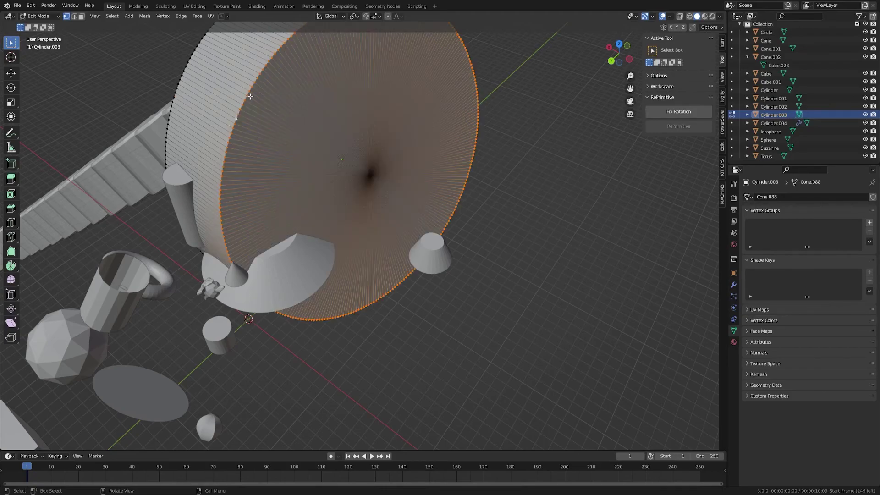
left_click(371, 178)
left_click(427, 161)
left_click(372, 176)
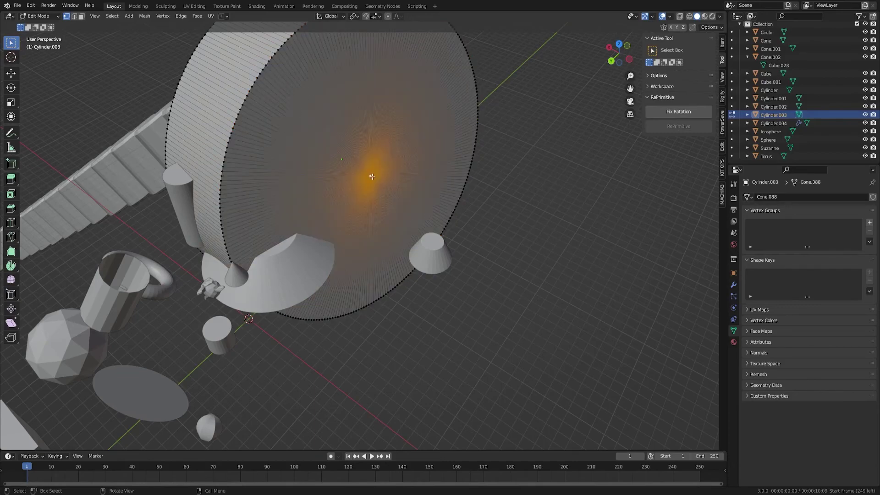
left_click(388, 194)
left_click(370, 177)
key("alt+a")
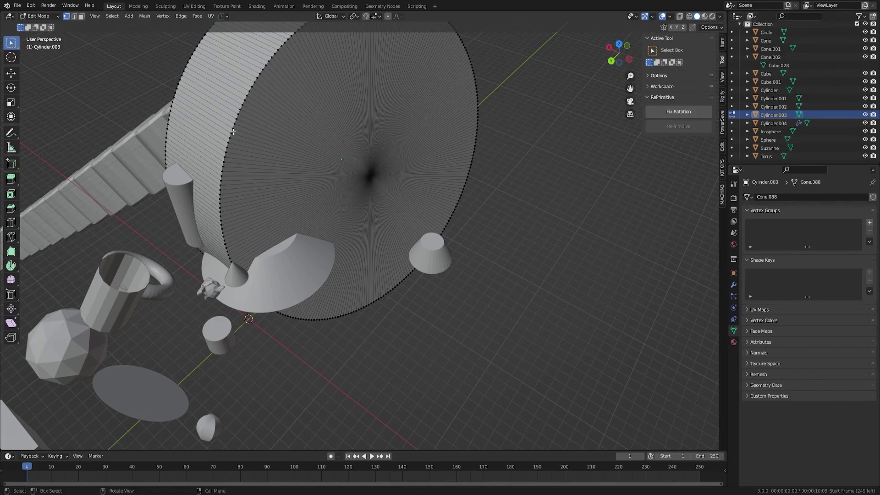
key("Tab")
left_click(514, 206)
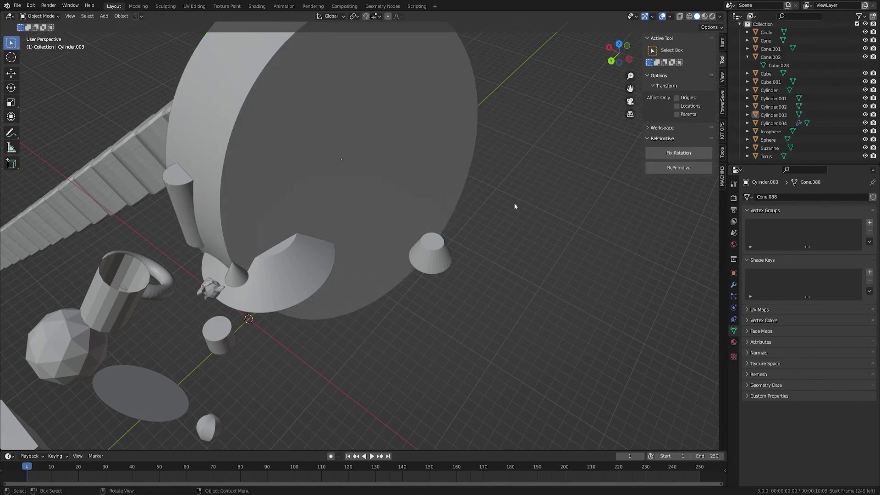